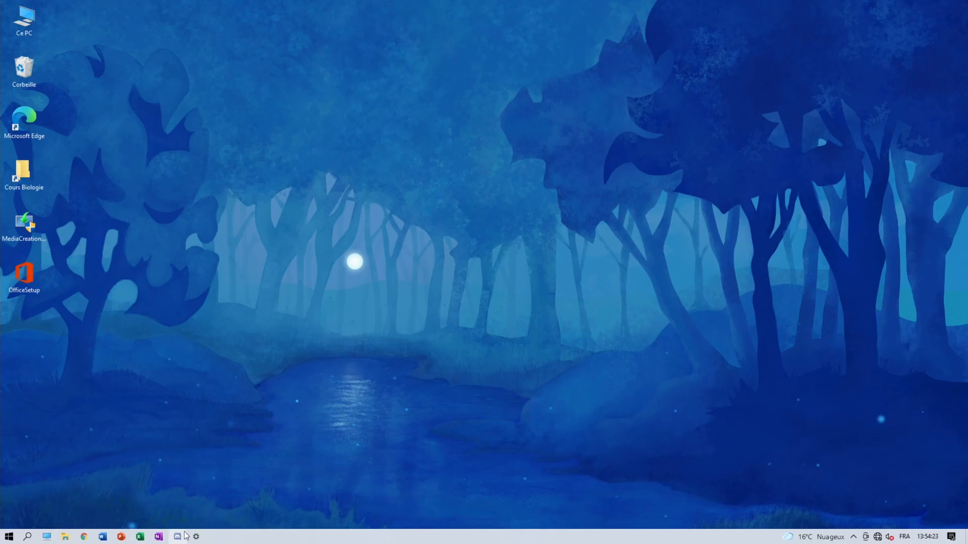
{"action": "key", "text": "super+Tab"}
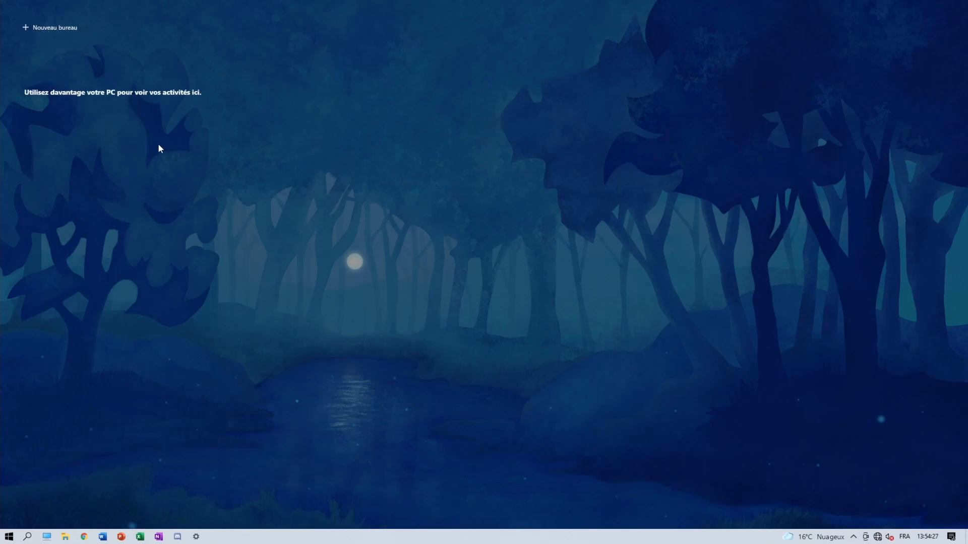
{"action": "left_click", "coordinate": [170, 150]}
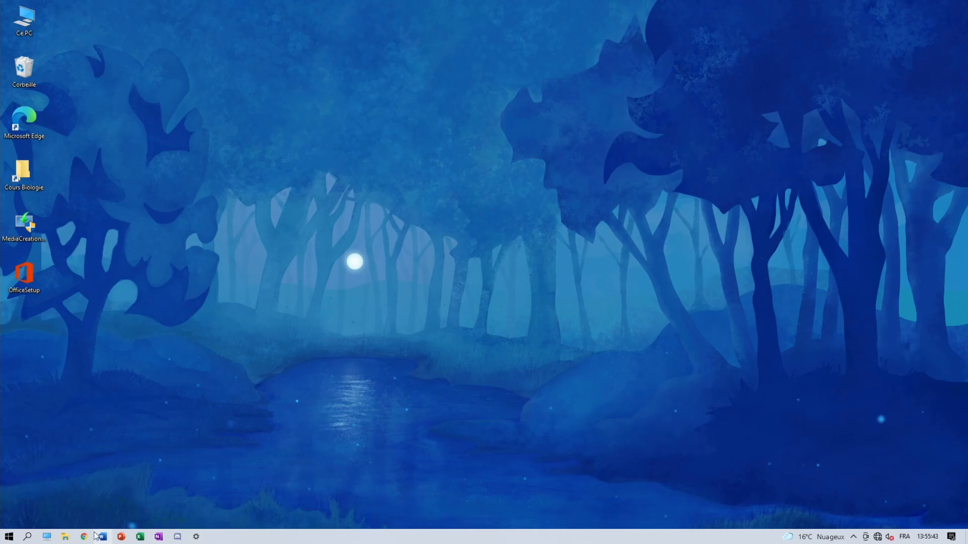
Step: Examine the PC's properties, in particular the device specifications and the Windows edition and installation date
{"action": "key", "text": "super+e"}
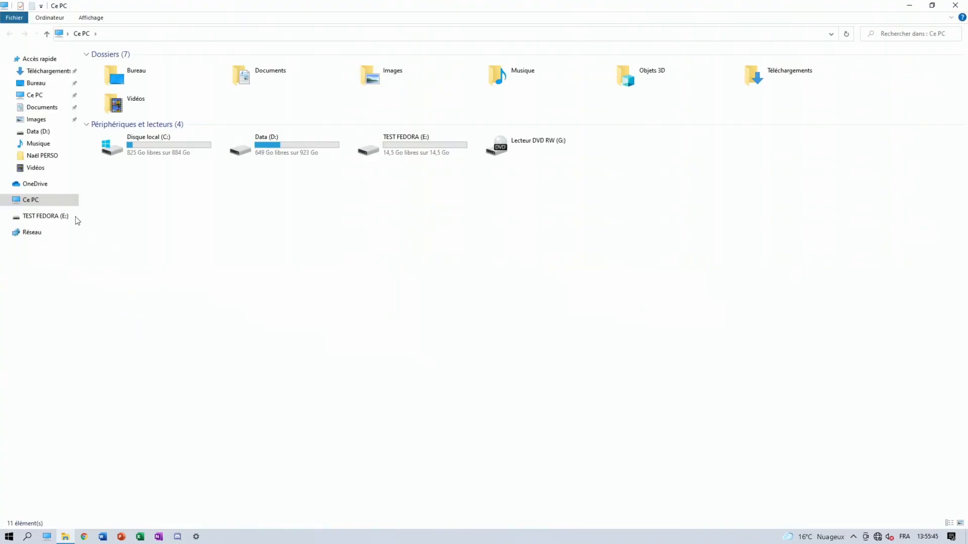
{"action": "right_click", "coordinate": [55, 199]}
{"action": "left_click", "coordinate": [87, 330]}
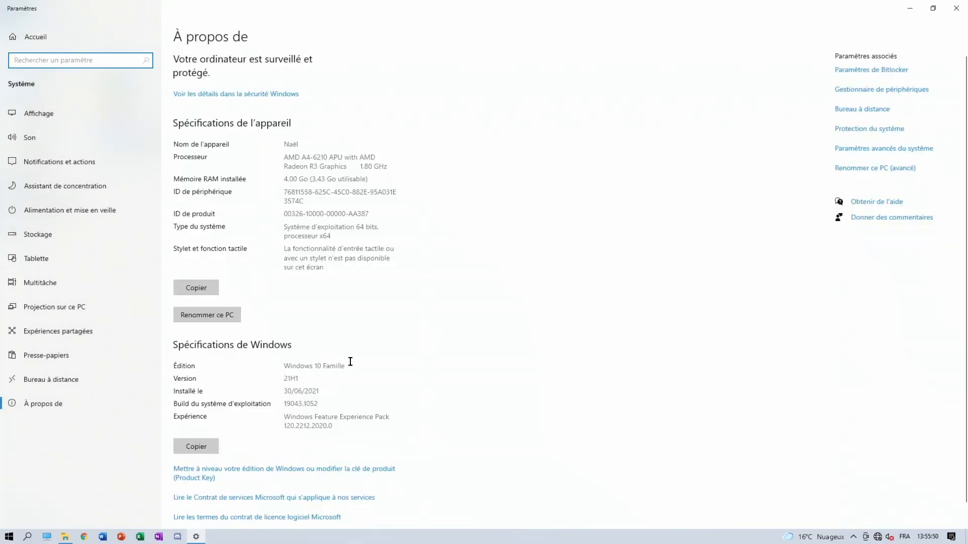
{"action": "scroll", "coordinate": [343, 363], "scroll_direction": "down", "scroll_amount": 1}
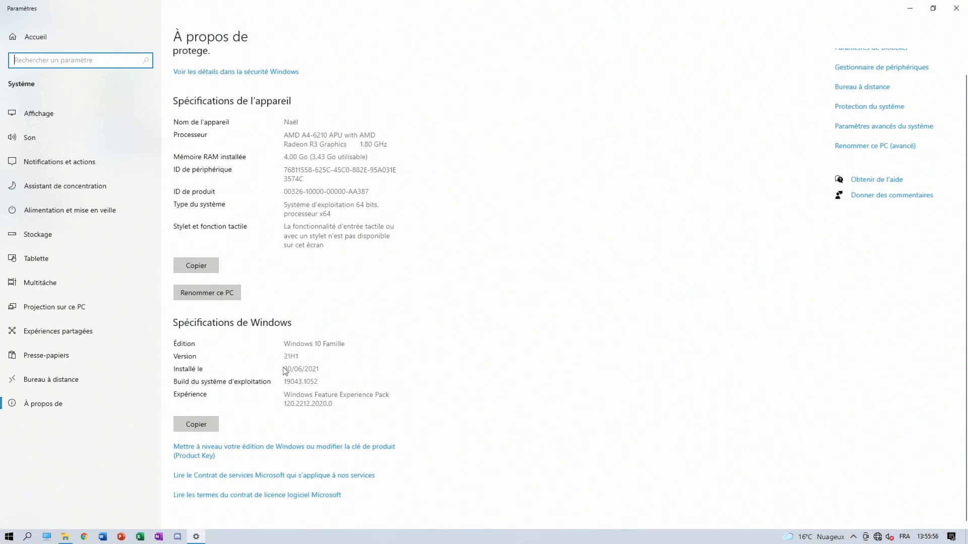
{"action": "left_click_drag", "start_coordinate": [286, 368], "coordinate": [325, 369]}
{"action": "left_click", "coordinate": [324, 370]}
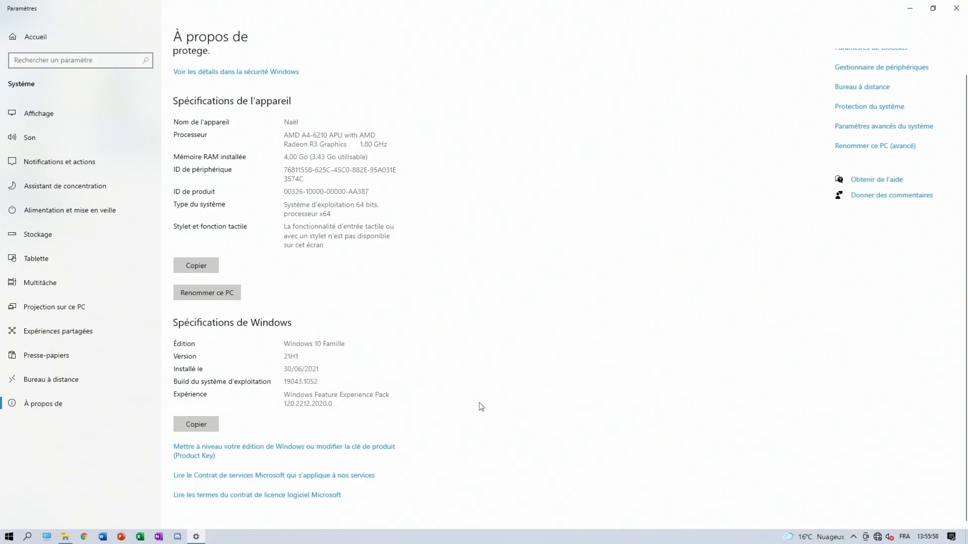
{"action": "left_click", "coordinate": [925, 537]}
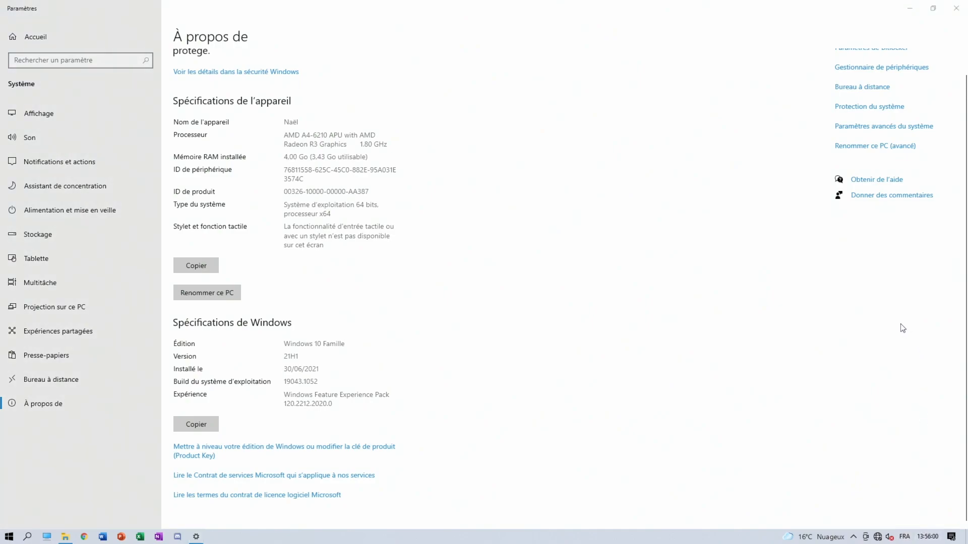
{"action": "left_click", "coordinate": [609, 368]}
{"action": "left_click_drag", "start_coordinate": [327, 372], "coordinate": [272, 371]}
{"action": "left_click", "coordinate": [272, 375]}
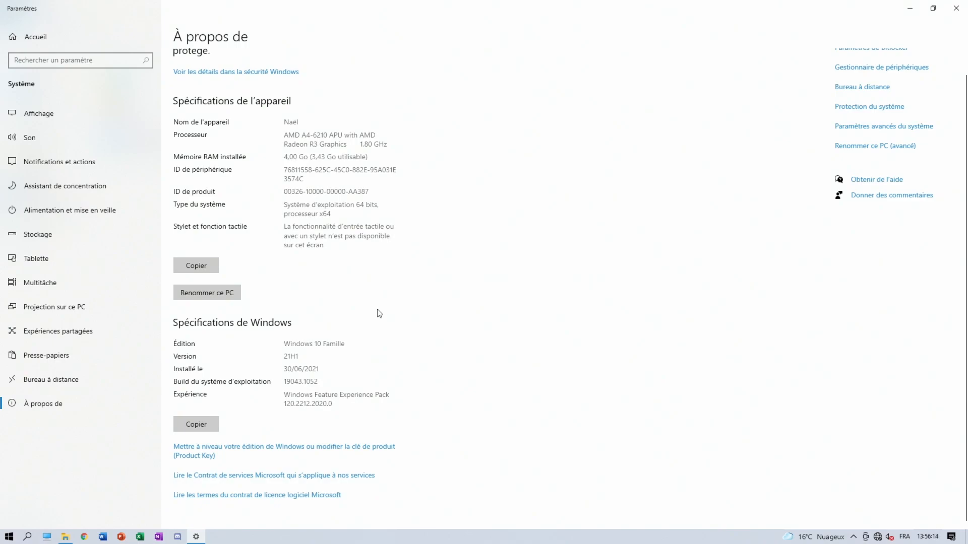
{"action": "key", "text": "super+e"}
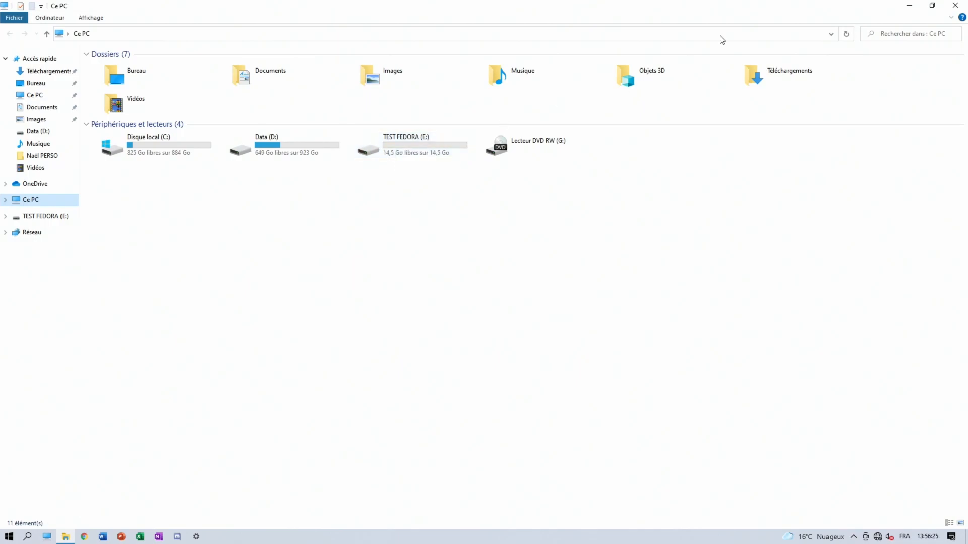
{"action": "left_click", "coordinate": [909, 5]}
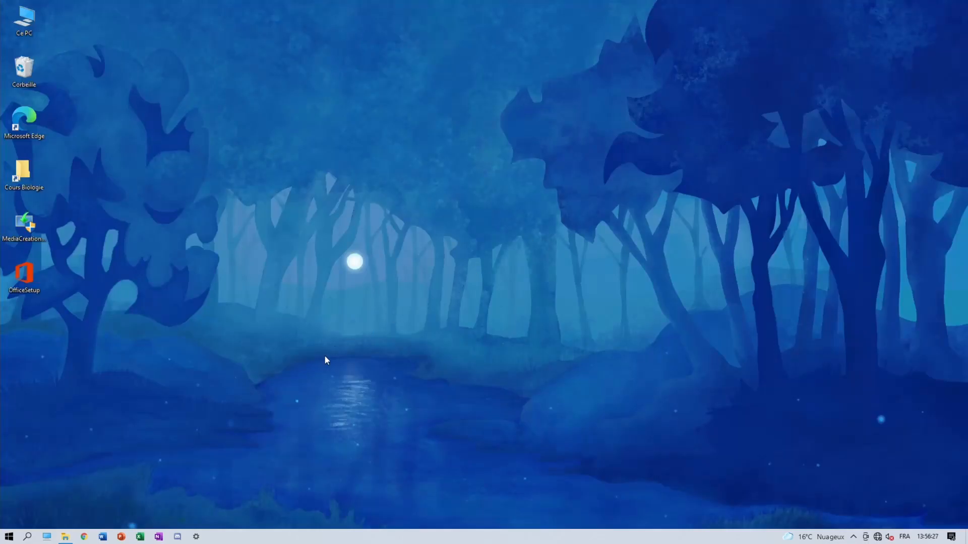
Step: Search Windows for "disques", open the tool for creating and formatting hard disk partitions and maximize its window
{"action": "key", "text": "super"}
{"action": "type", "text": "disques"}
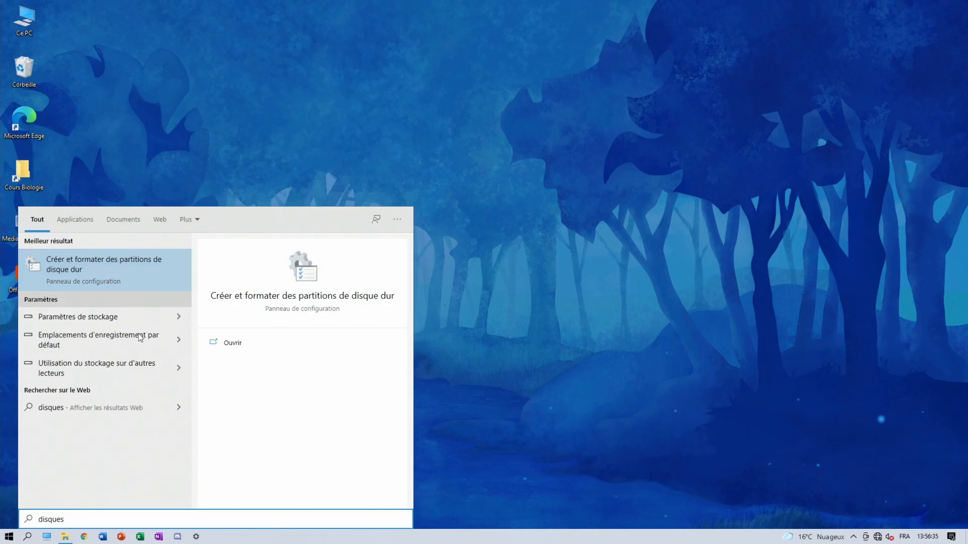
{"action": "left_click", "coordinate": [135, 270]}
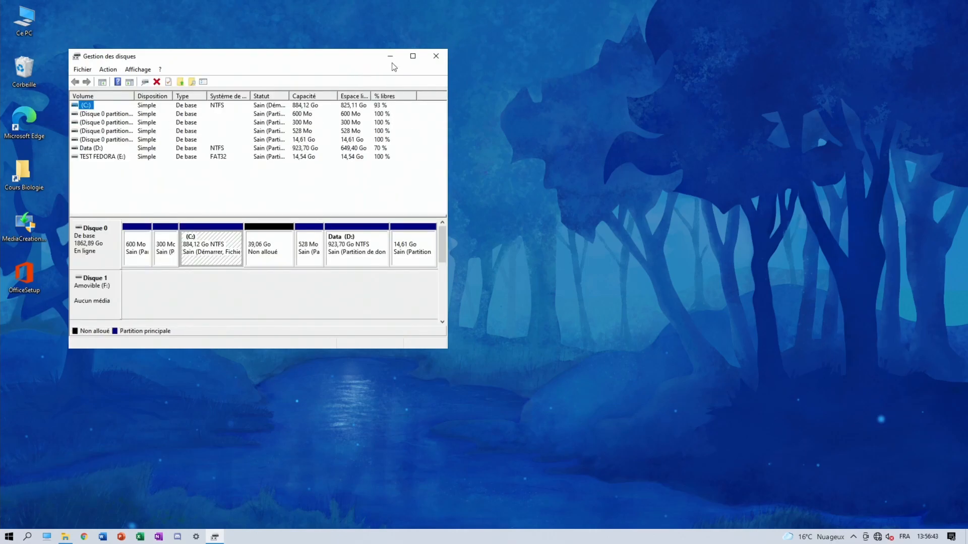
{"action": "left_click", "coordinate": [413, 56]}
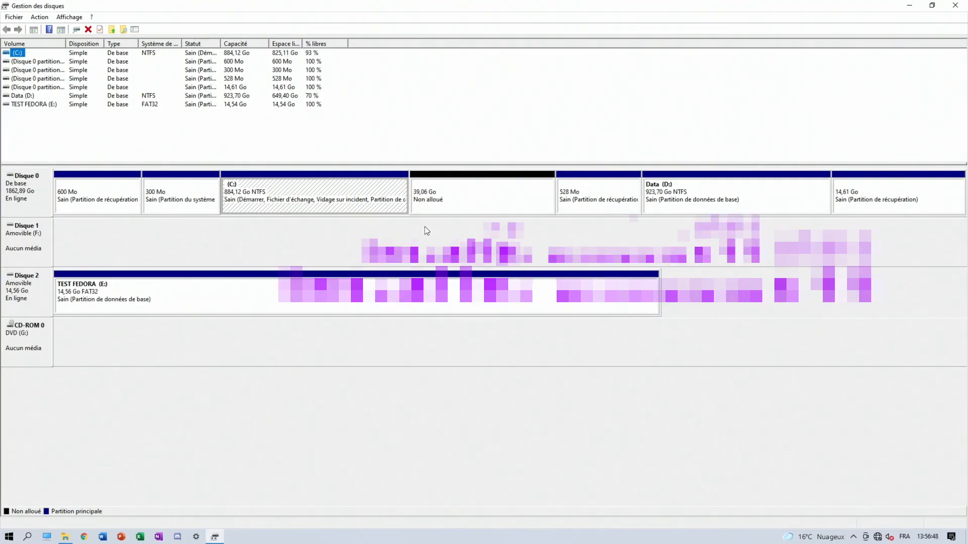
Step: Shrink the C: volume by 10000 MB, select the unallocated space beside it and minimize Disk Management
{"action": "right_click", "coordinate": [297, 190]}
{"action": "left_click", "coordinate": [340, 267]}
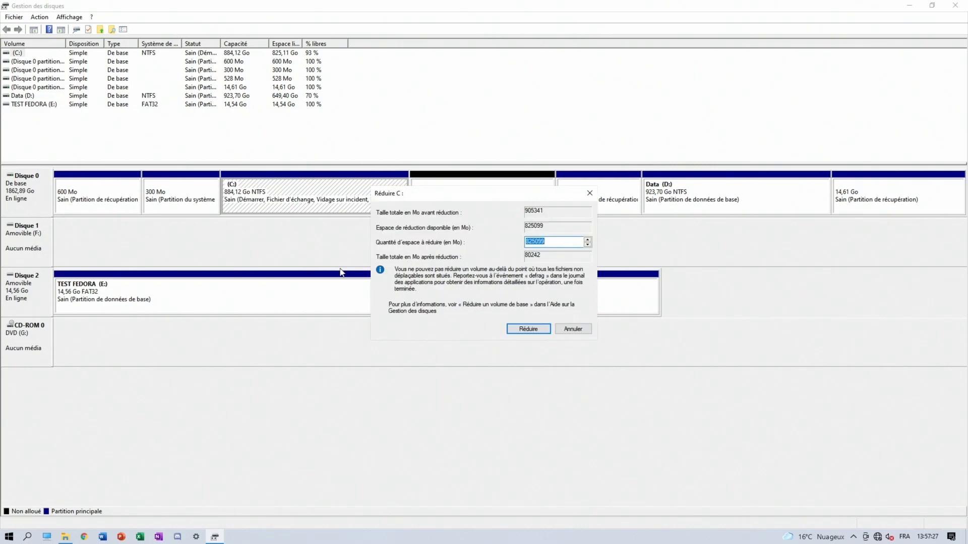
{"action": "left_click_drag", "start_coordinate": [461, 197], "coordinate": [309, 288]}
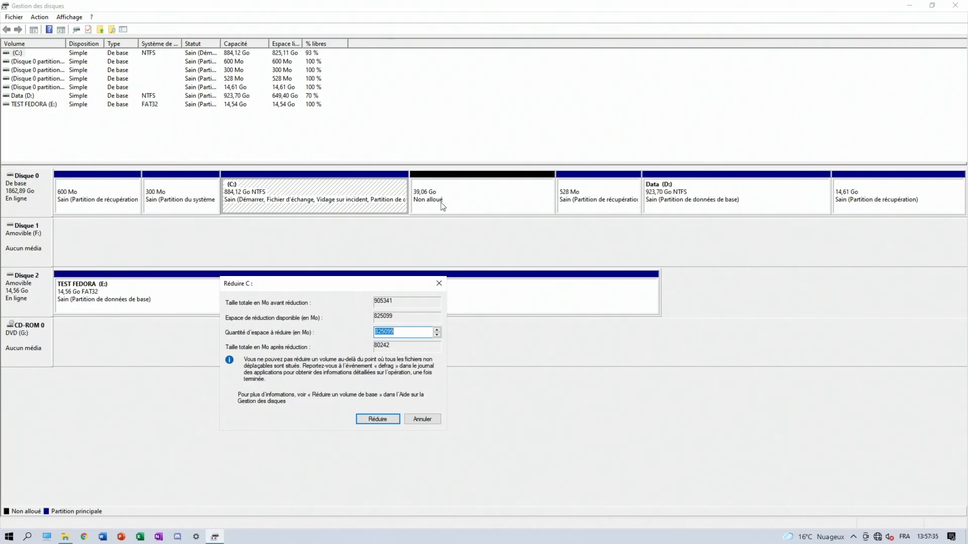
{"action": "left_click_drag", "start_coordinate": [401, 334], "coordinate": [369, 336]}
{"action": "type", "text": "10000"}
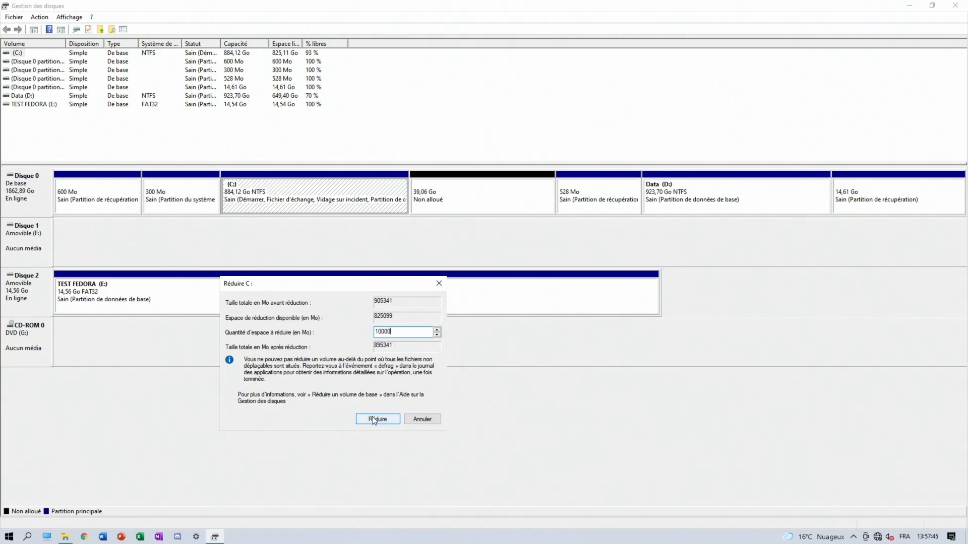
{"action": "left_click", "coordinate": [374, 420]}
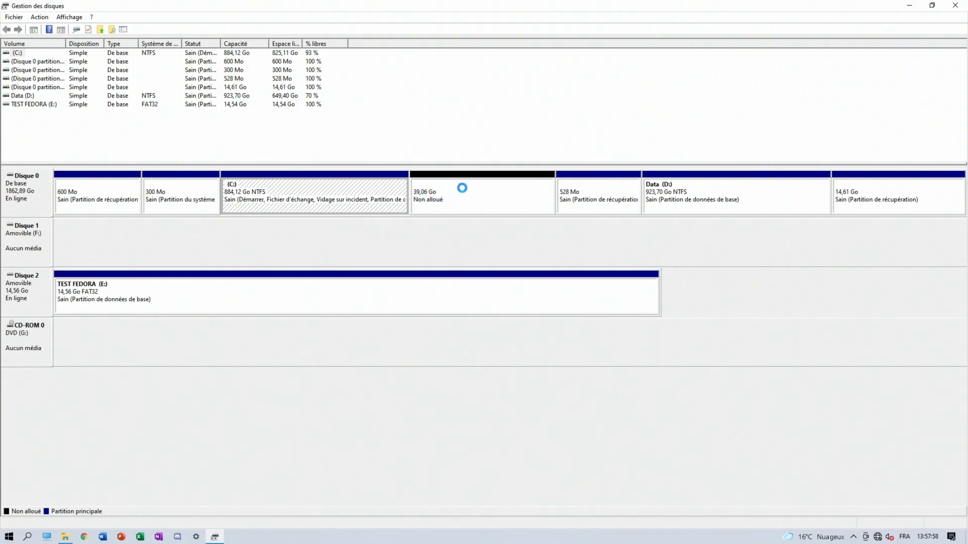
{"action": "left_click", "coordinate": [425, 197]}
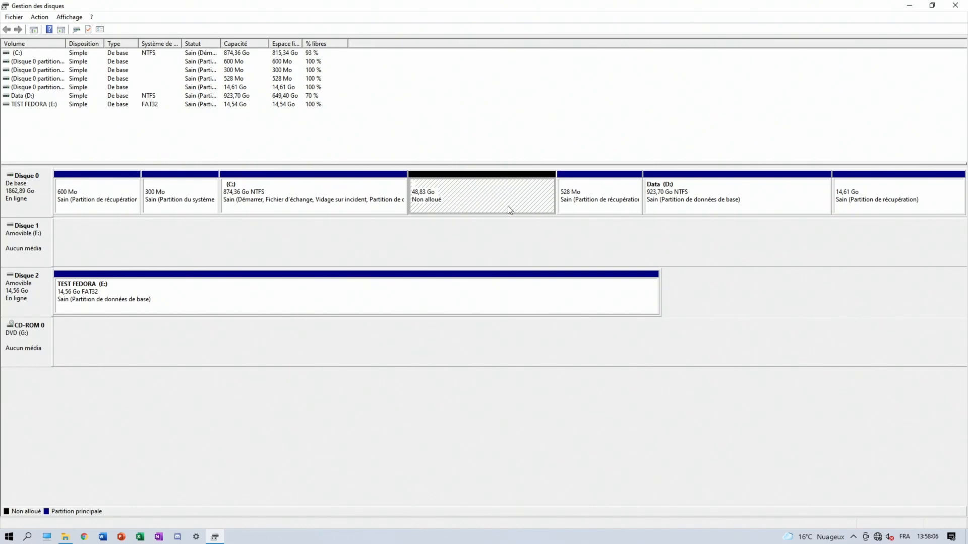
{"action": "left_click", "coordinate": [909, 6]}
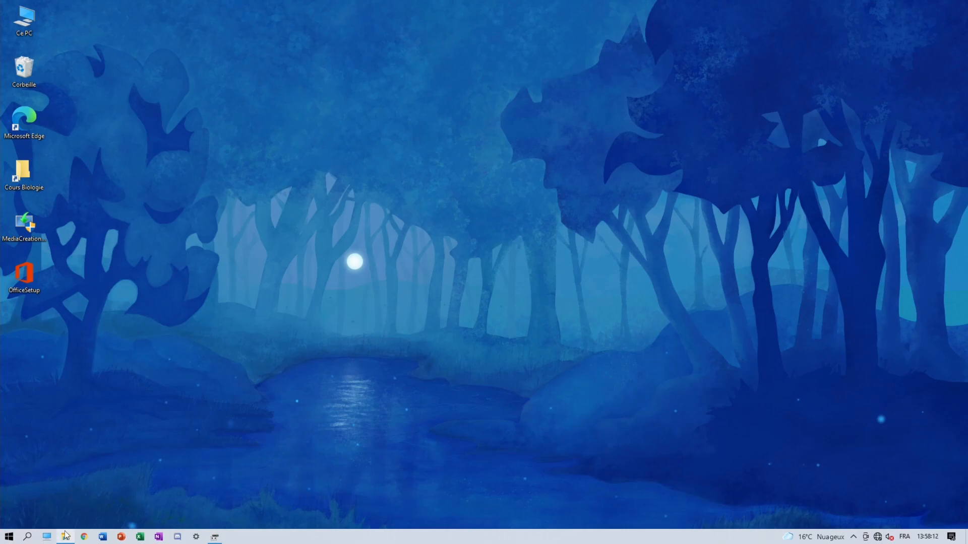
Step: Open the Data (D:) drive in File Explorer and locate the Fedora-Workstation-Live-x86_64-34-1.2 disk image
{"action": "mouse_move", "coordinate": [65, 537]}
{"action": "left_click", "coordinate": [67, 511]}
{"action": "double_click", "coordinate": [253, 150]}
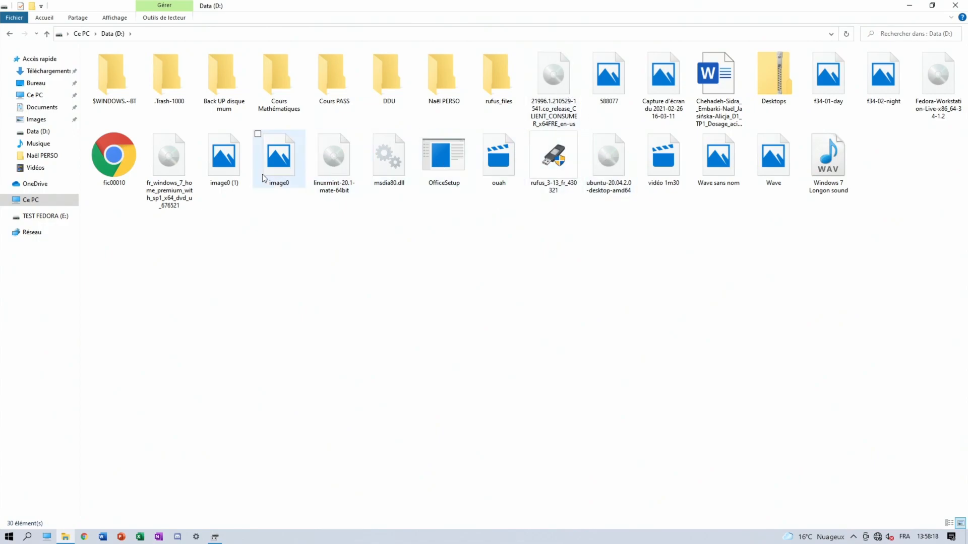
{"action": "left_click", "coordinate": [942, 83]}
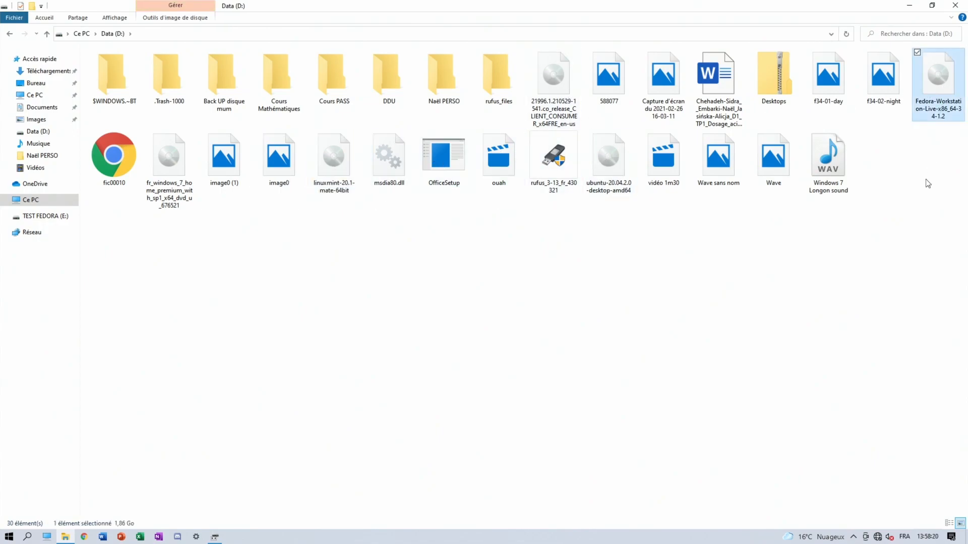
{"action": "left_click", "coordinate": [867, 296]}
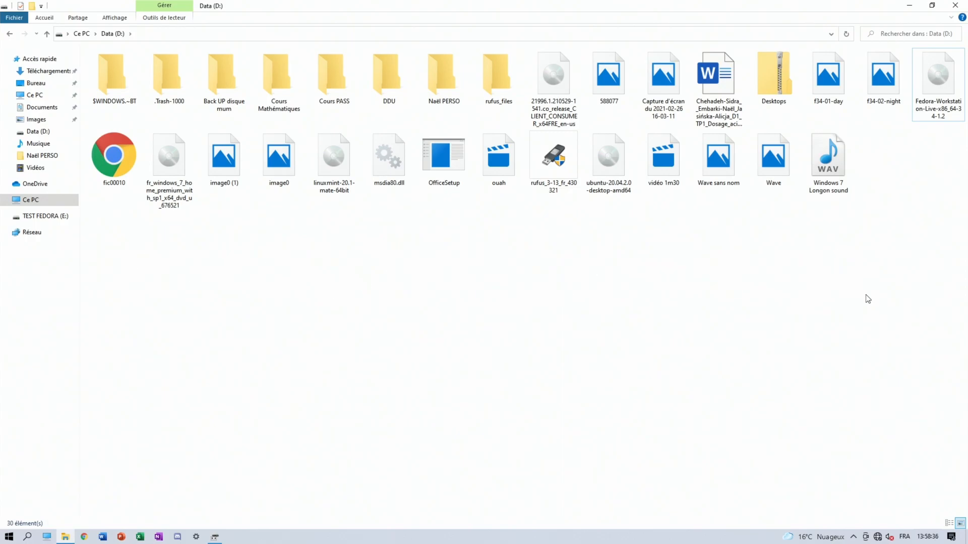
Step: Check the file properties of the Fedora-Workstation-Live-x86_64-34-1.2 disk image, then close them
{"action": "left_click", "coordinate": [939, 85]}
{"action": "right_click", "coordinate": [939, 85]}
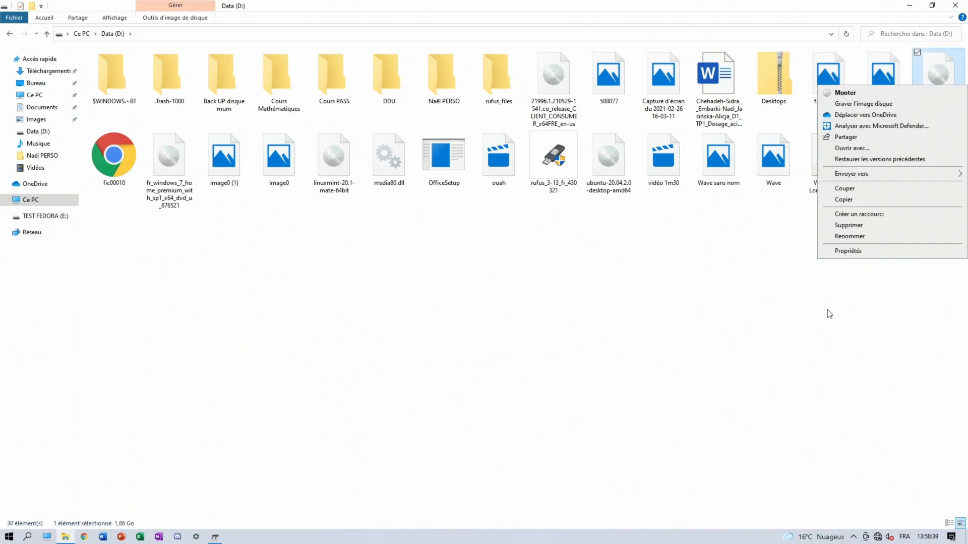
{"action": "left_click", "coordinate": [840, 310]}
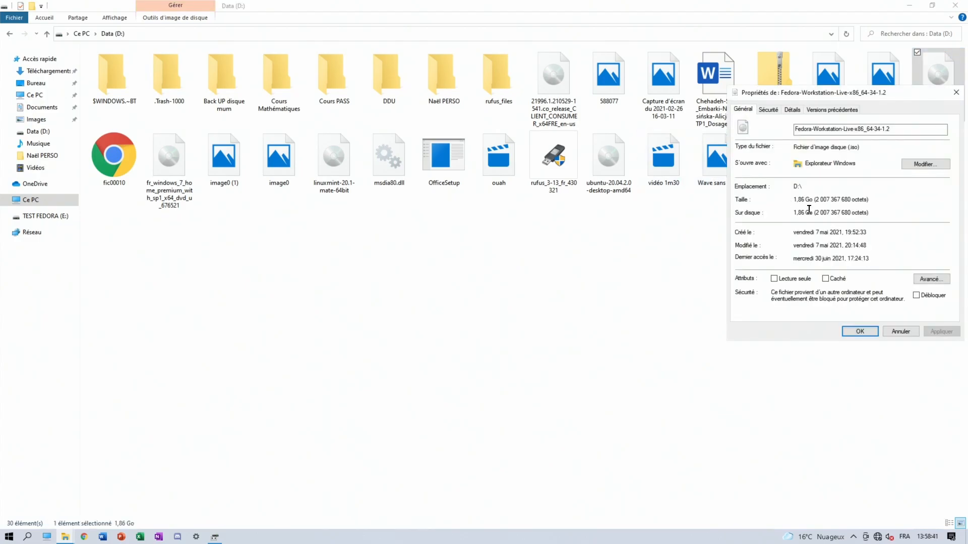
{"action": "left_click", "coordinate": [956, 93]}
{"action": "left_click", "coordinate": [846, 251]}
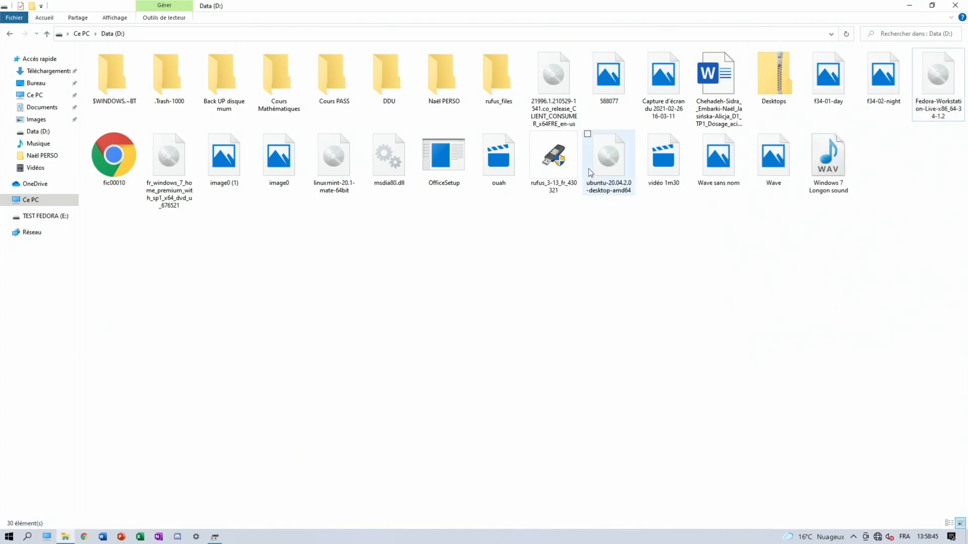
Step: Launch rufus_3-13_fr_430321 from the Data (D:) drive and allow it to make changes to the device
{"action": "left_click", "coordinate": [554, 170]}
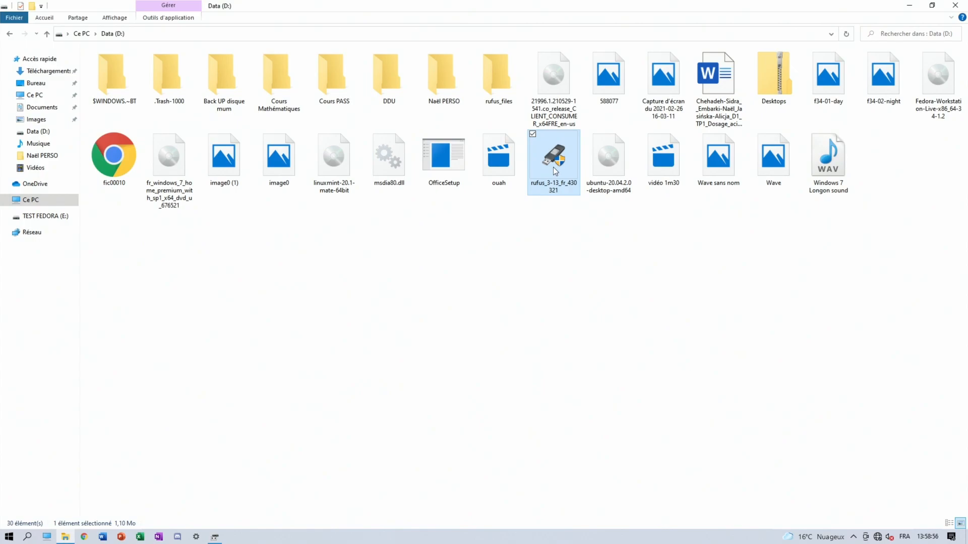
{"action": "right_click", "coordinate": [556, 150]}
{"action": "left_click", "coordinate": [593, 172]}
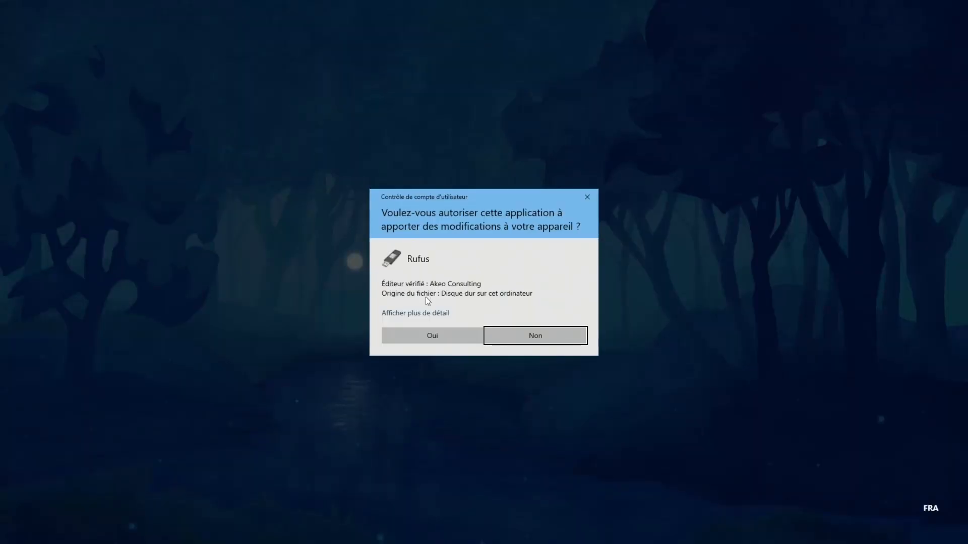
{"action": "left_click", "coordinate": [431, 335]}
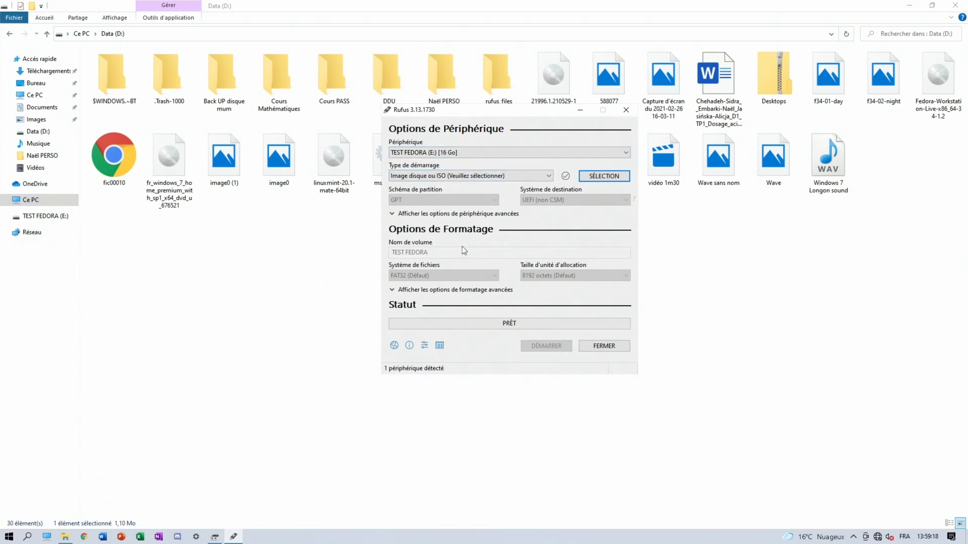
Step: Choose Fedora-Workstation-Live-x86_64-34-1.2 from the Data (D:) drive as the boot image in Rufus
{"action": "left_click", "coordinate": [603, 174]}
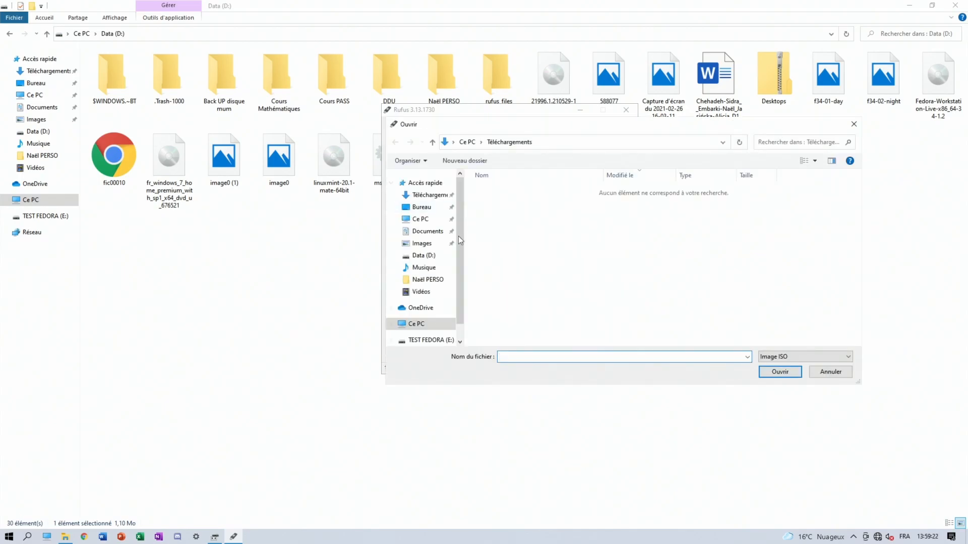
{"action": "left_click", "coordinate": [424, 256]}
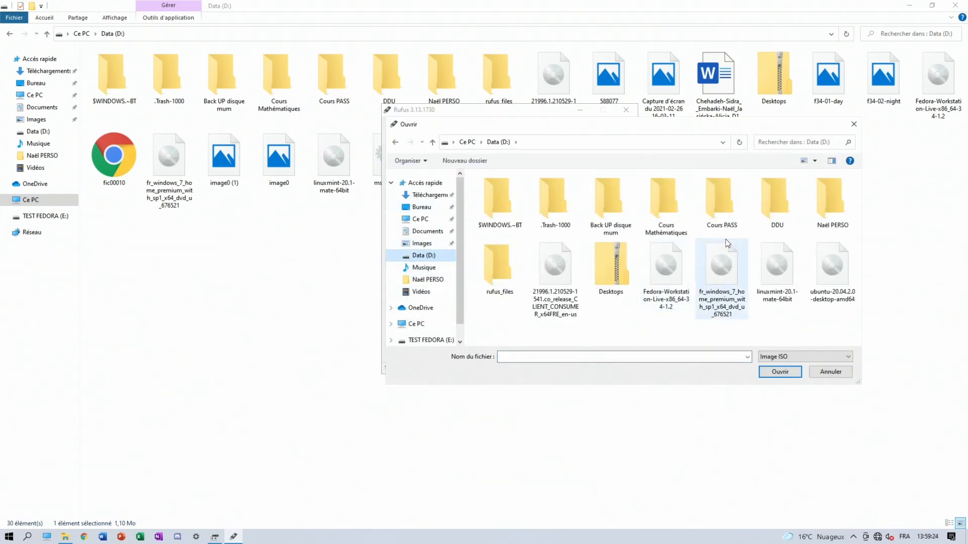
{"action": "double_click", "coordinate": [675, 288]}
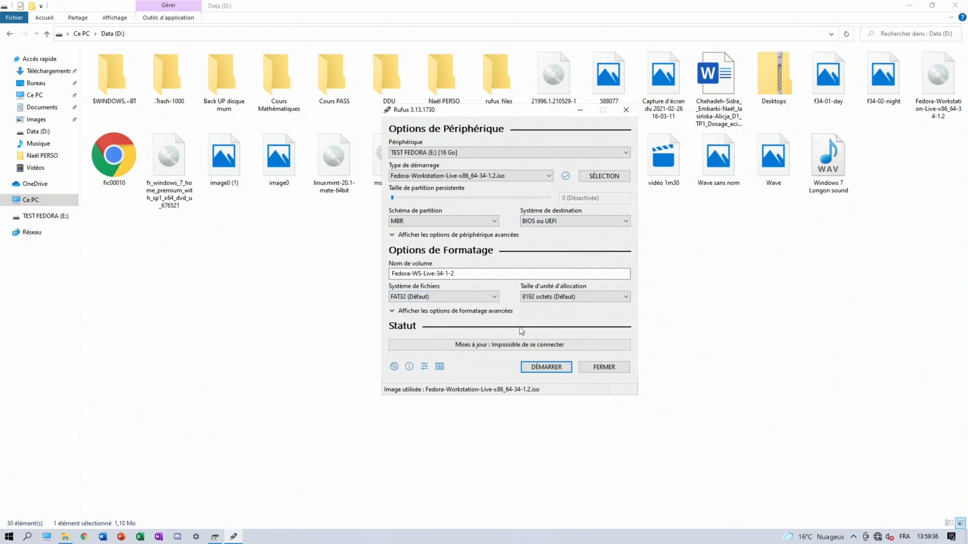
Step: Start writing the Fedora image to the TEST FEDORA (E:) drive in ISO image mode and accept erasing its data
{"action": "left_click", "coordinate": [553, 365]}
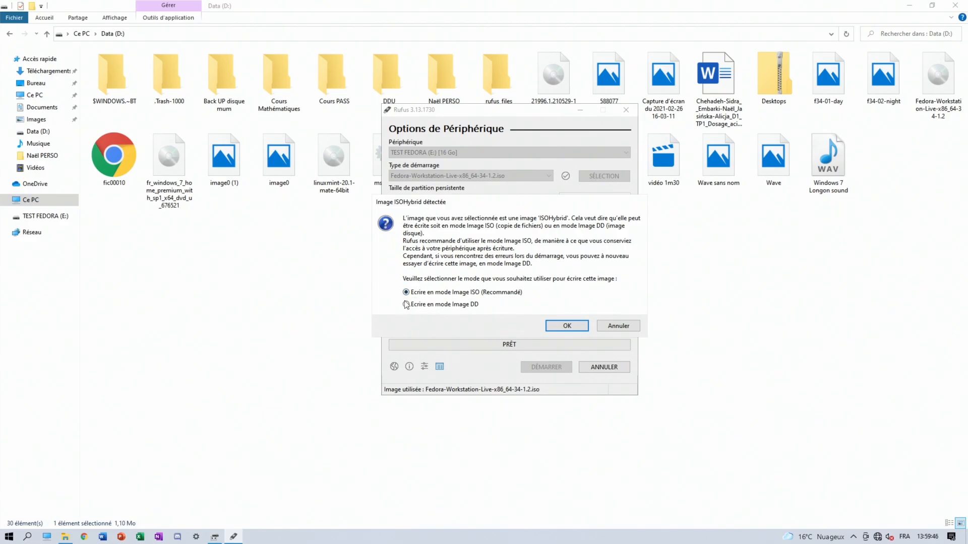
{"action": "left_click", "coordinate": [569, 327]}
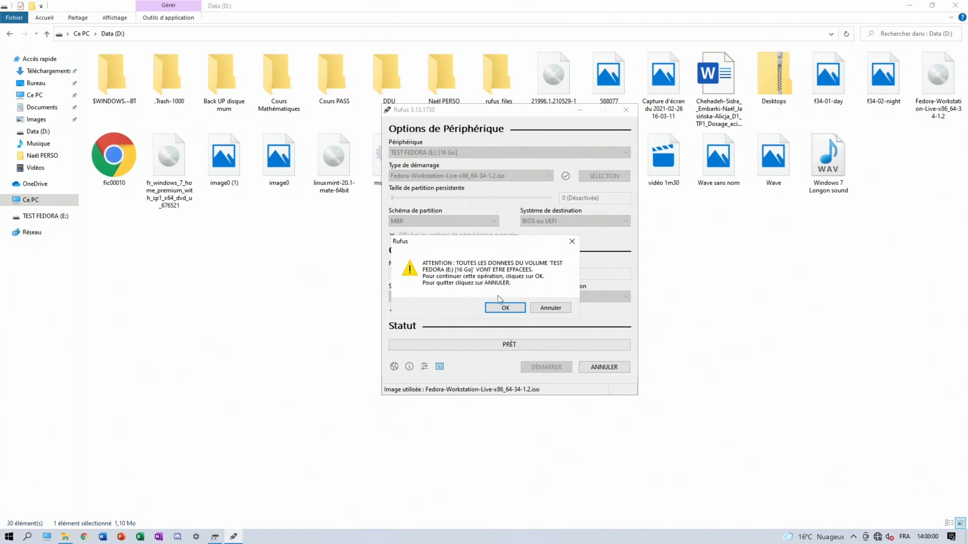
{"action": "left_click", "coordinate": [504, 308]}
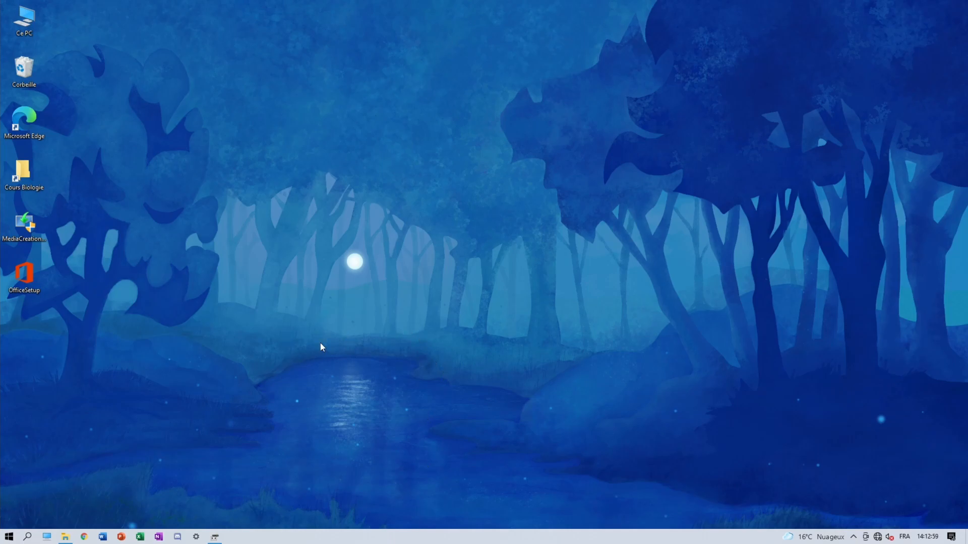
Step: Refresh the drive list in Ce PC and check the FEDORA-WS-L (E:) USB drive
{"action": "left_click", "coordinate": [65, 537]}
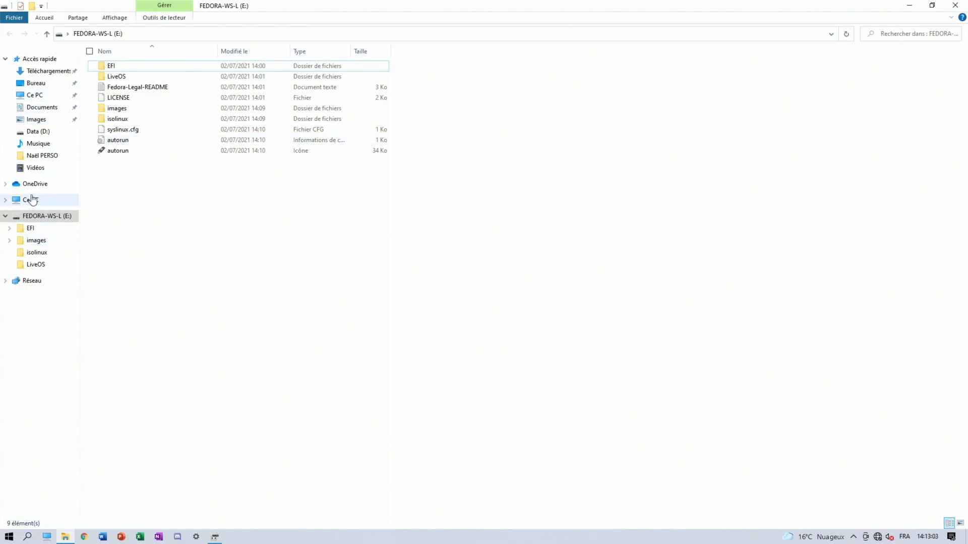
{"action": "left_click", "coordinate": [59, 199]}
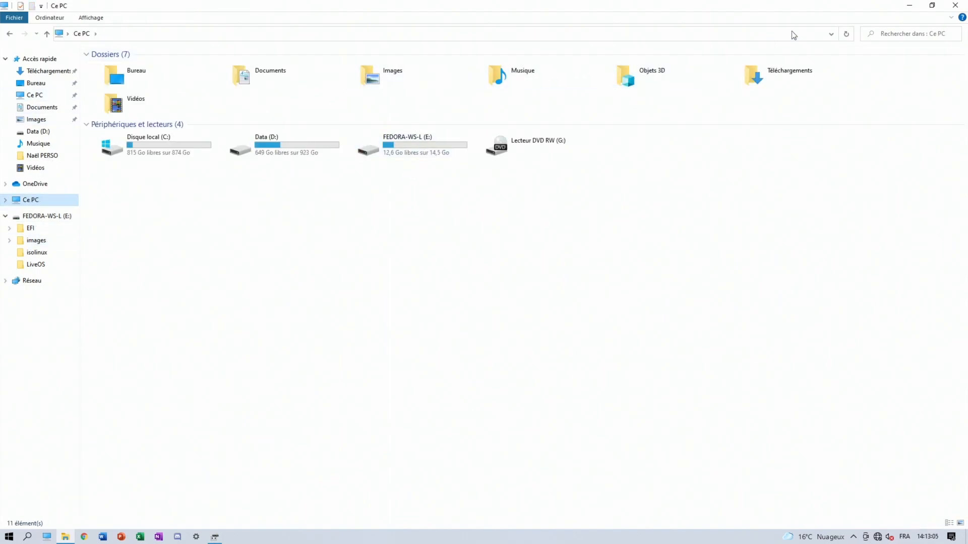
{"action": "left_click", "coordinate": [847, 34]}
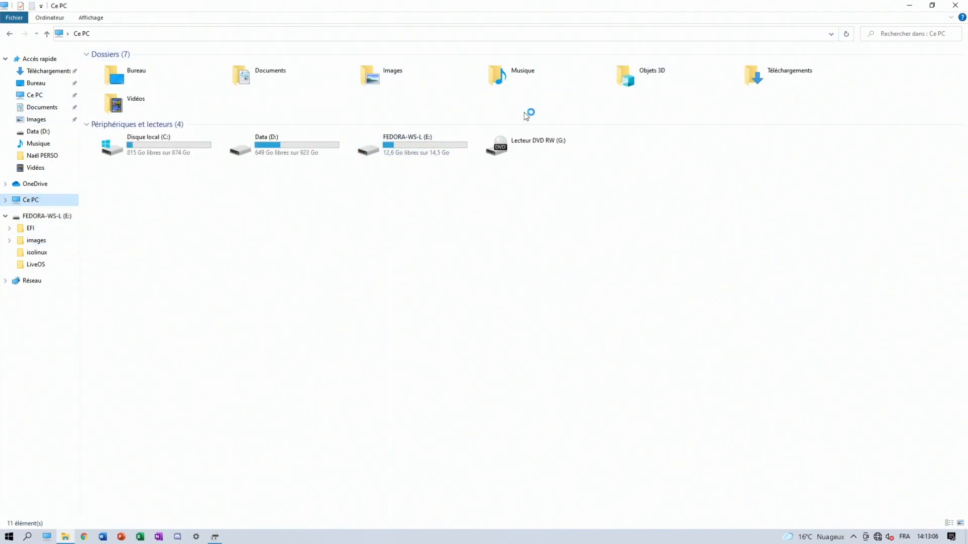
{"action": "left_click", "coordinate": [391, 151]}
{"action": "left_click", "coordinate": [380, 205]}
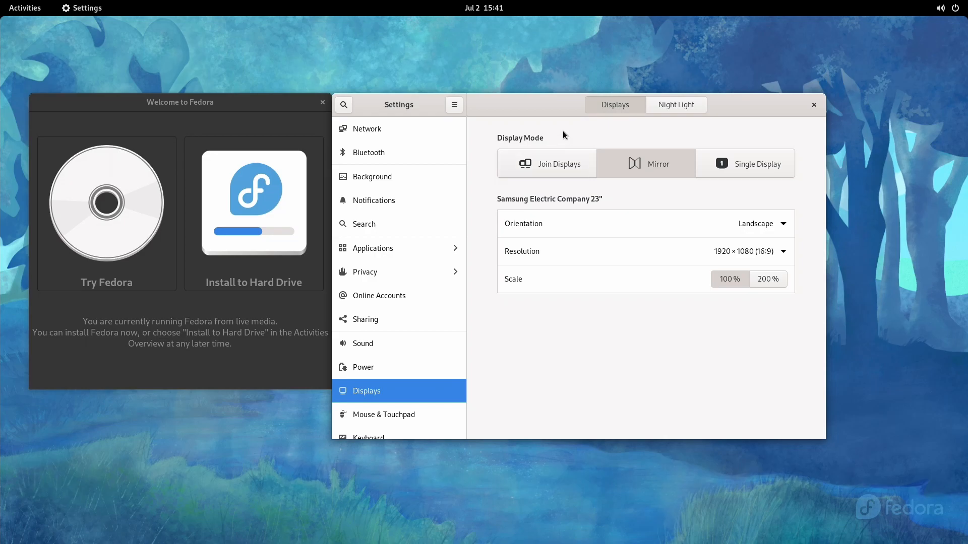
Step: Close the display settings in the Fedora live session and launch the installation to the hard drive
{"action": "left_click", "coordinate": [815, 105]}
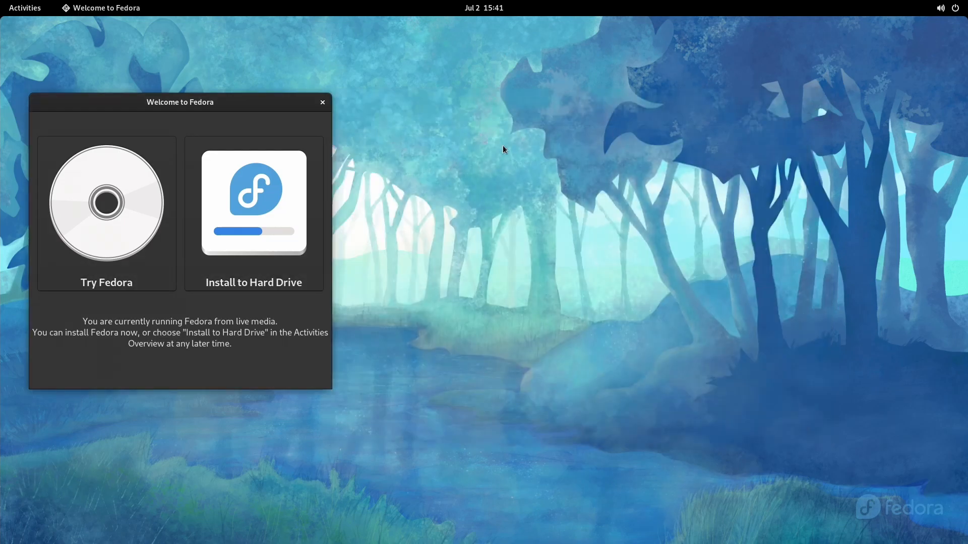
{"action": "left_click", "coordinate": [266, 187]}
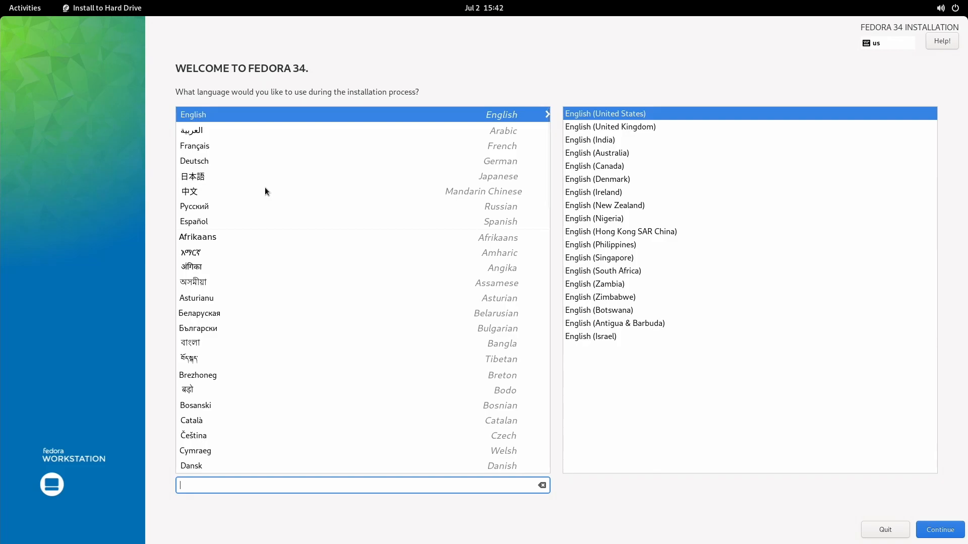
Step: Continue the installation in Français (France) and open the time and date settings
{"action": "left_click", "coordinate": [200, 148]}
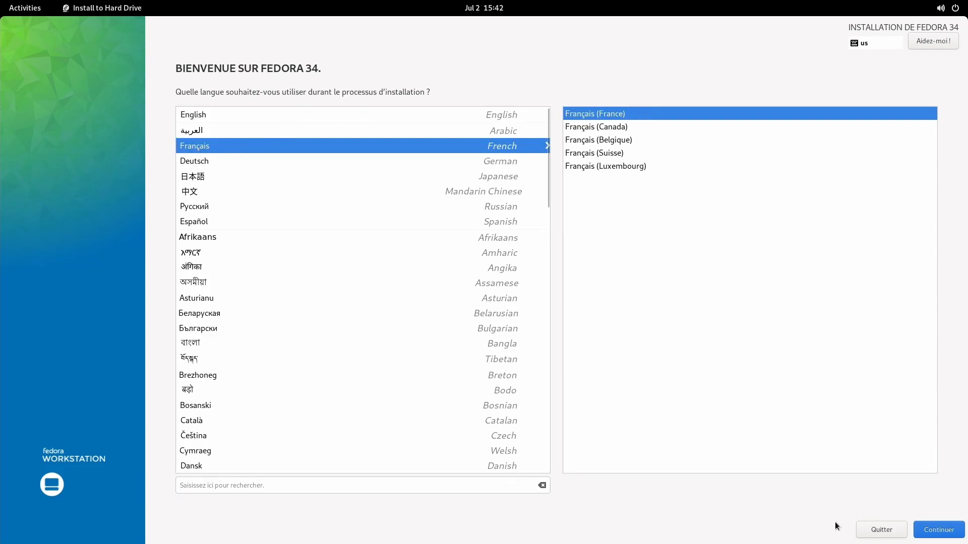
{"action": "left_click", "coordinate": [933, 529]}
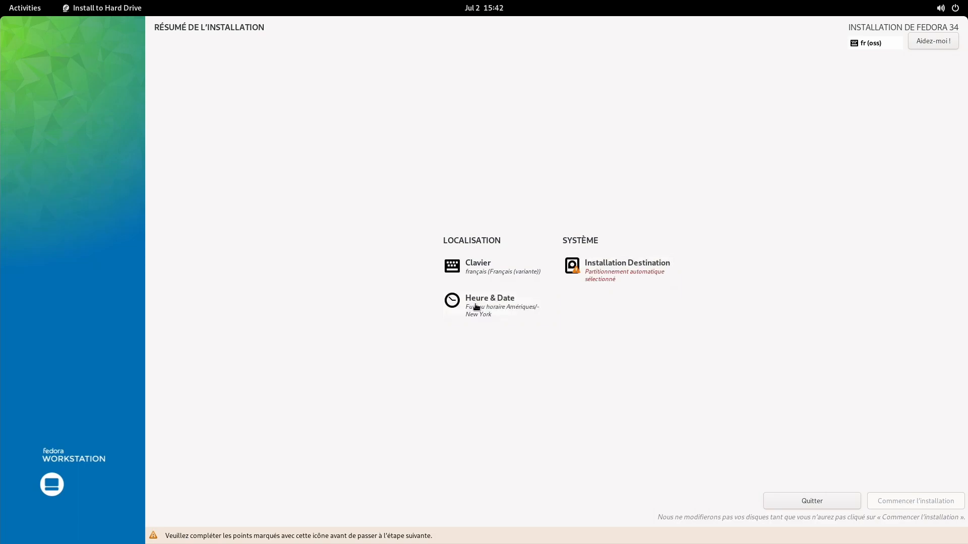
{"action": "left_click", "coordinate": [473, 306]}
{"action": "left_click", "coordinate": [210, 60]}
{"action": "triple_click", "coordinate": [210, 60]}
{"action": "type", "text": "pari"}
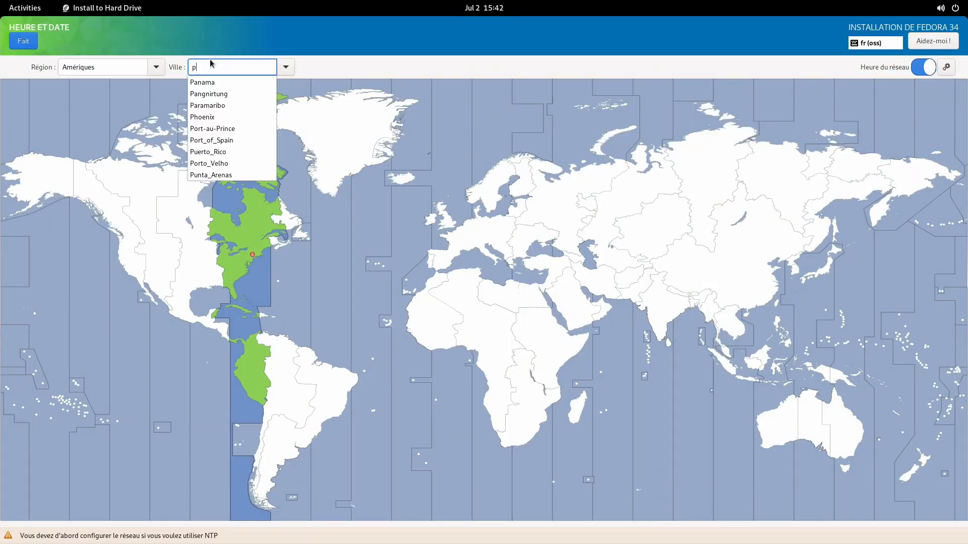
{"action": "key", "text": "BackSpace"}
{"action": "key", "text": "BackSpace"}
{"action": "key", "text": "BackSpace"}
{"action": "key", "text": "BackSpace"}
{"action": "type", "text": "Par"}
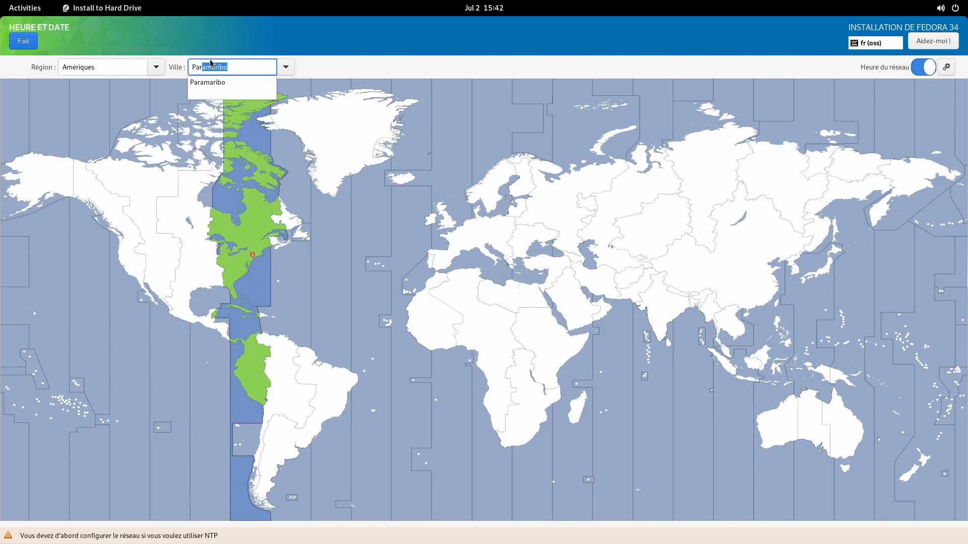
{"action": "key", "text": "BackSpace"}
{"action": "key", "text": "BackSpace"}
{"action": "key", "text": "BackSpace"}
{"action": "key", "text": "BackSpace"}
Step: Set the time zone to Europe/Oslo from the map and return to the installation summary
{"action": "left_click", "coordinate": [486, 182]}
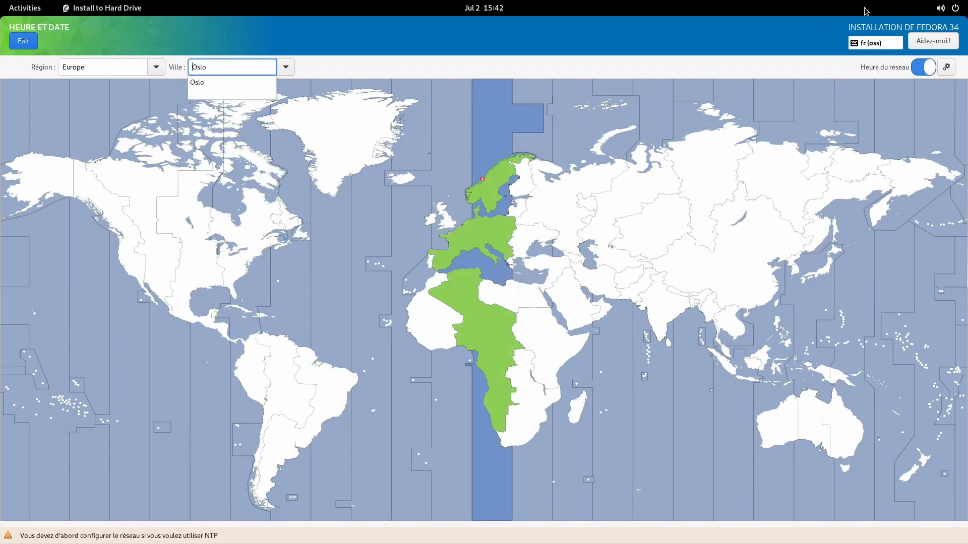
{"action": "left_click", "coordinate": [21, 44]}
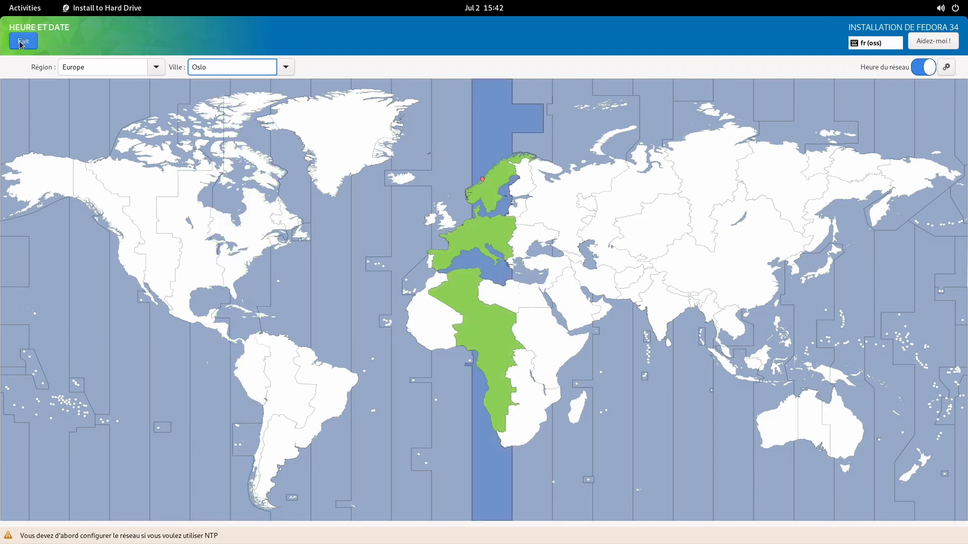
{"action": "left_click", "coordinate": [21, 44]}
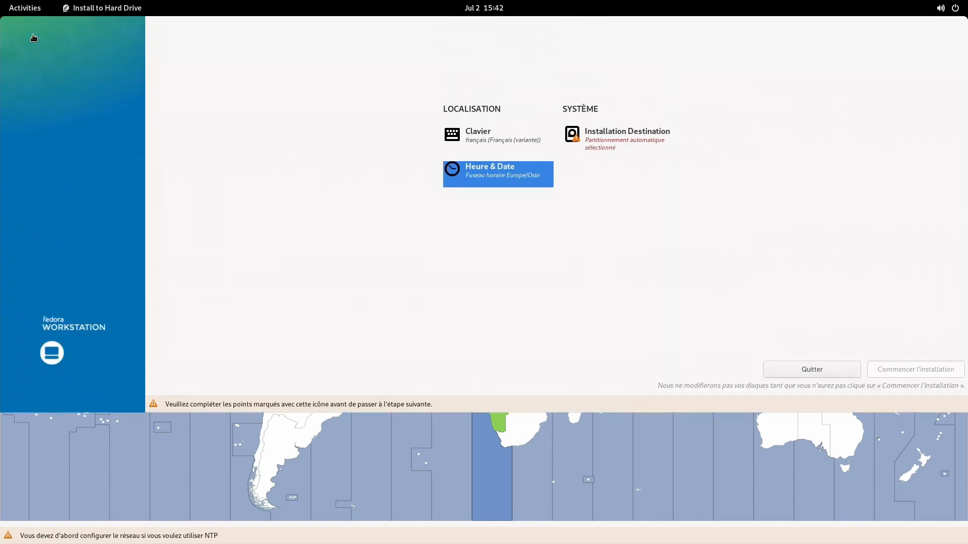
Step: Choose the Personnalisé storage configuration for the installation disk and expand the Inconnu partitions in manual partitioning
{"action": "left_click", "coordinate": [624, 277]}
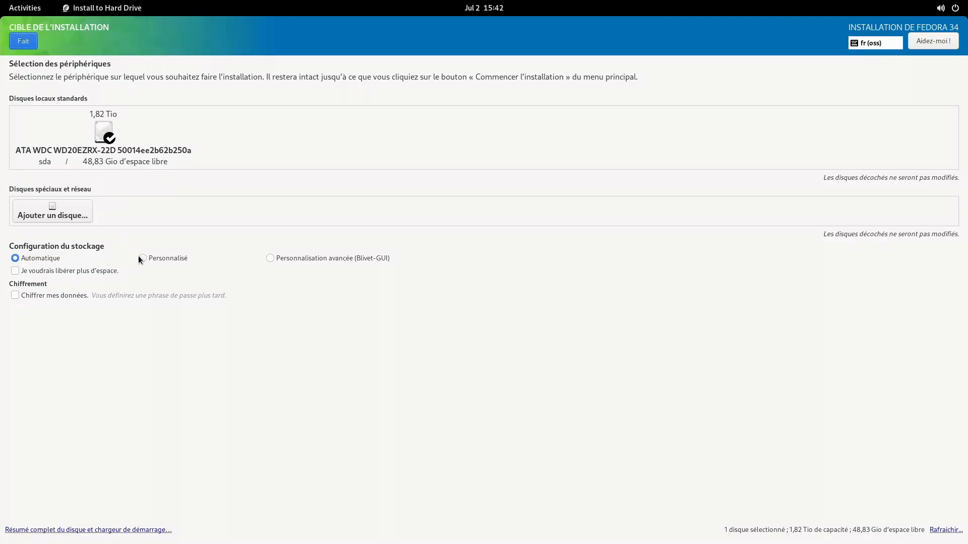
{"action": "left_click", "coordinate": [143, 258]}
{"action": "left_click", "coordinate": [32, 45]}
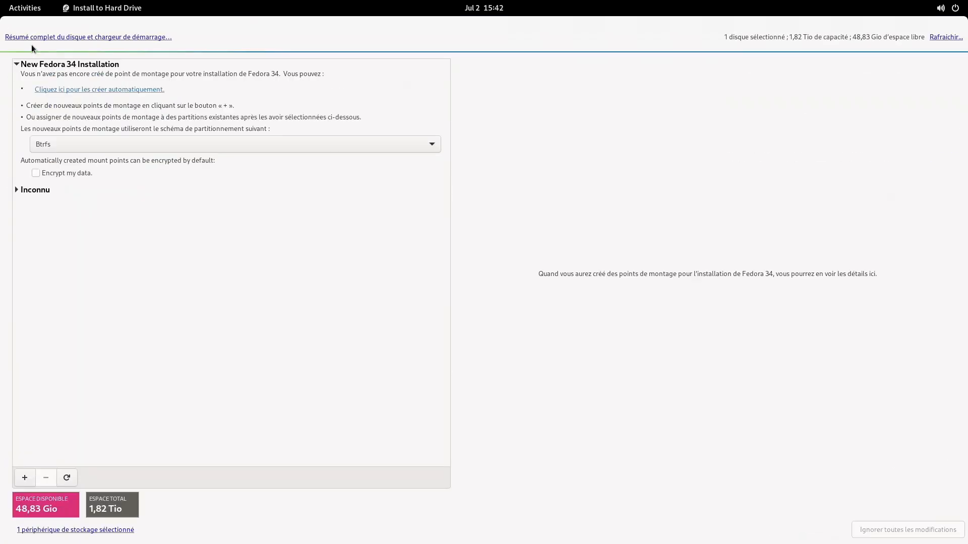
{"action": "left_click", "coordinate": [26, 190]}
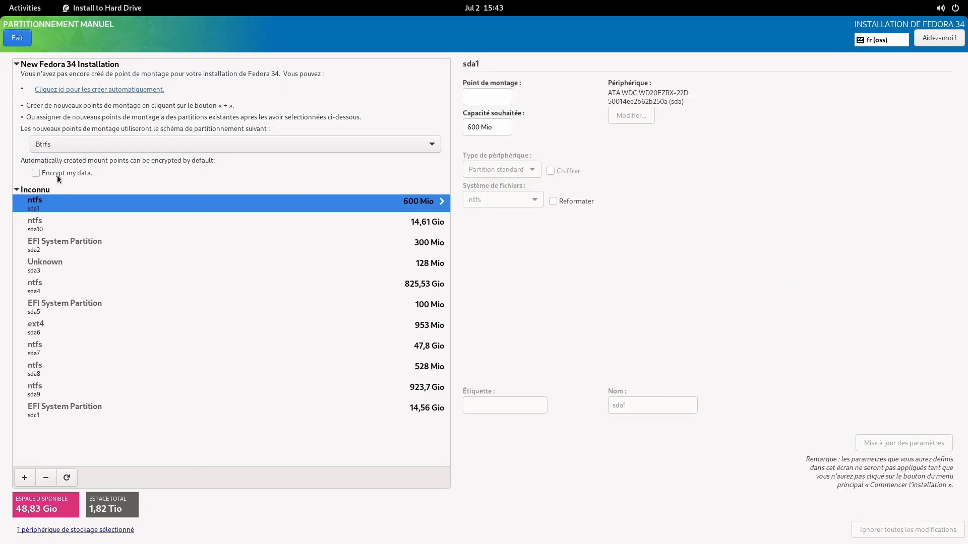
Step: Delete the 300 Mio EFI System Partition sda2 and accept the deletion
{"action": "left_click", "coordinate": [90, 306]}
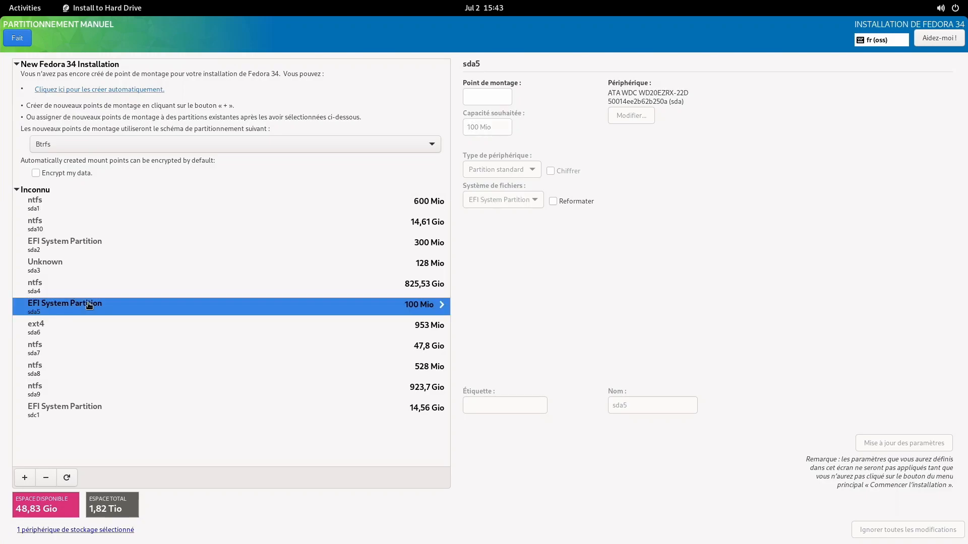
{"action": "left_click", "coordinate": [487, 99]}
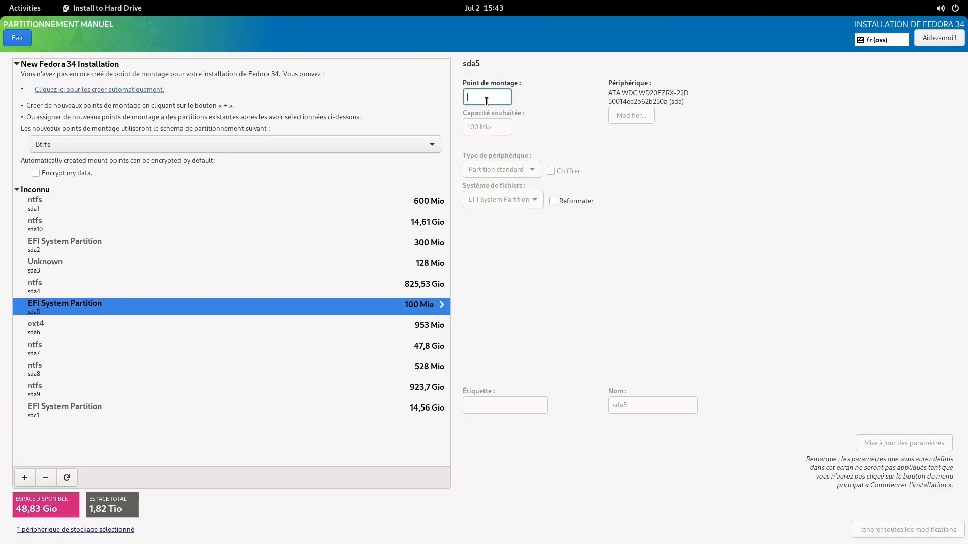
{"action": "left_click", "coordinate": [212, 253]}
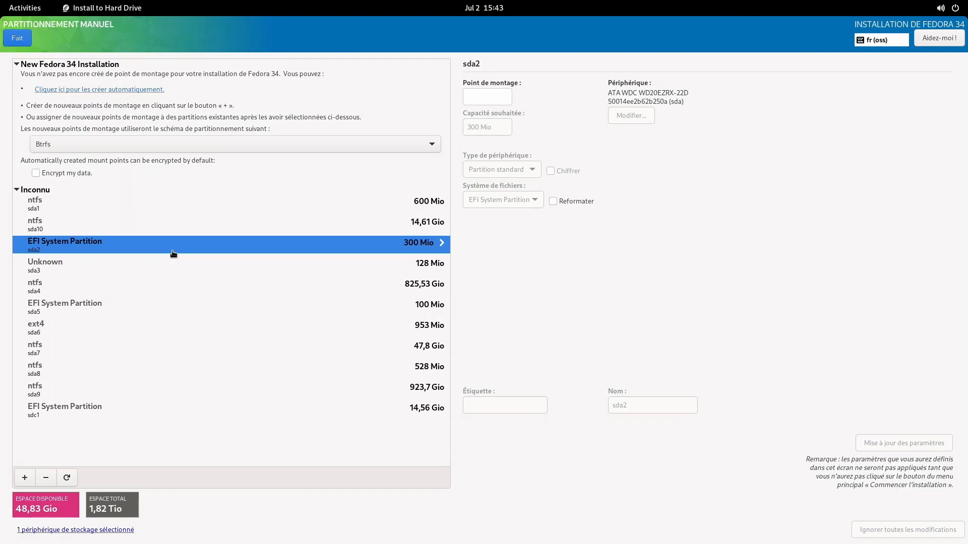
{"action": "key", "text": "Delete"}
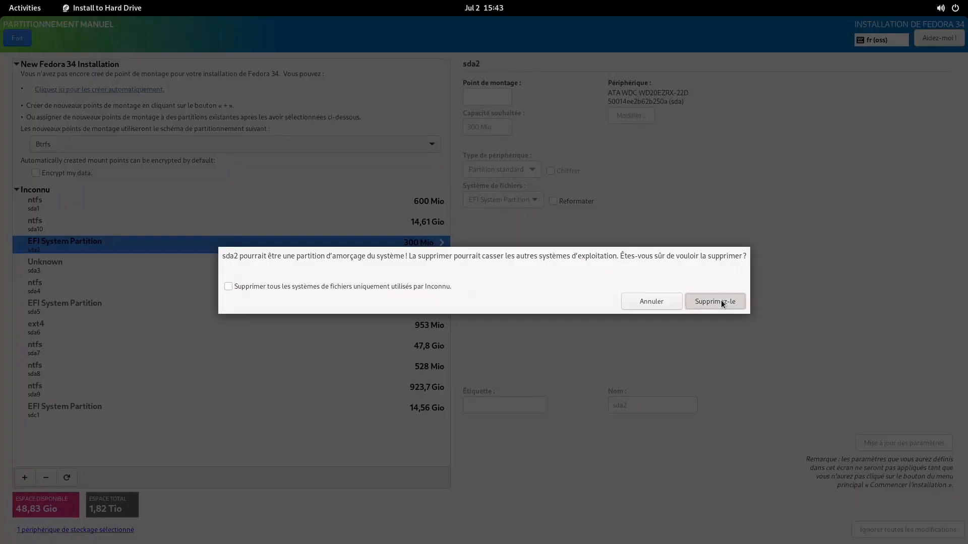
{"action": "left_click", "coordinate": [715, 301]}
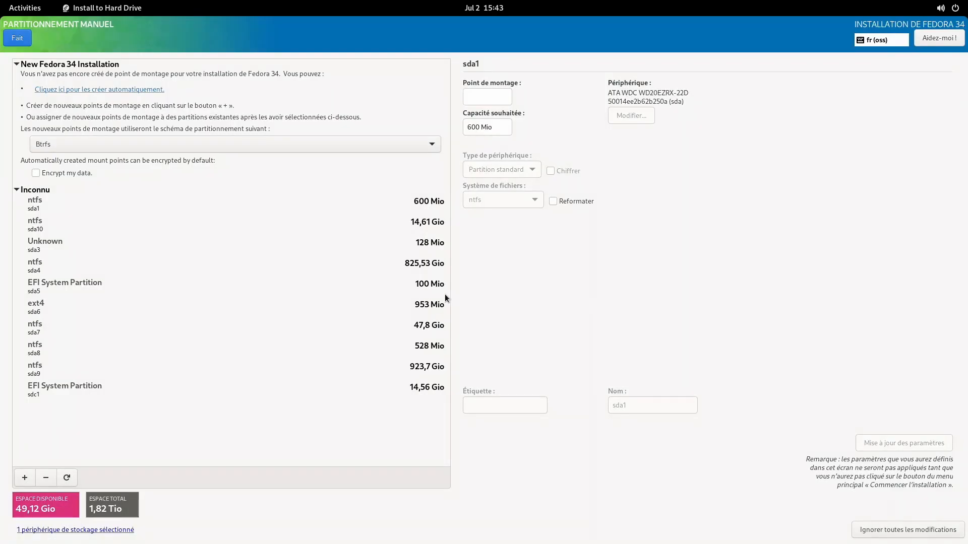
Step: Assign the mount point /boot/efi to the EFI System Partition sda5 and try to finish the partitioning
{"action": "left_click", "coordinate": [236, 290]}
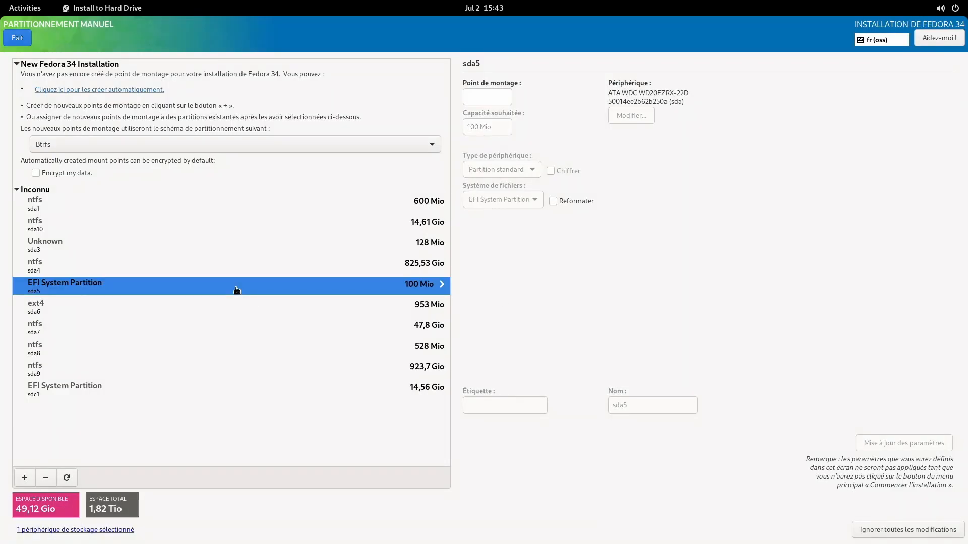
{"action": "left_click", "coordinate": [487, 93]}
{"action": "type", "text": "/boot"}
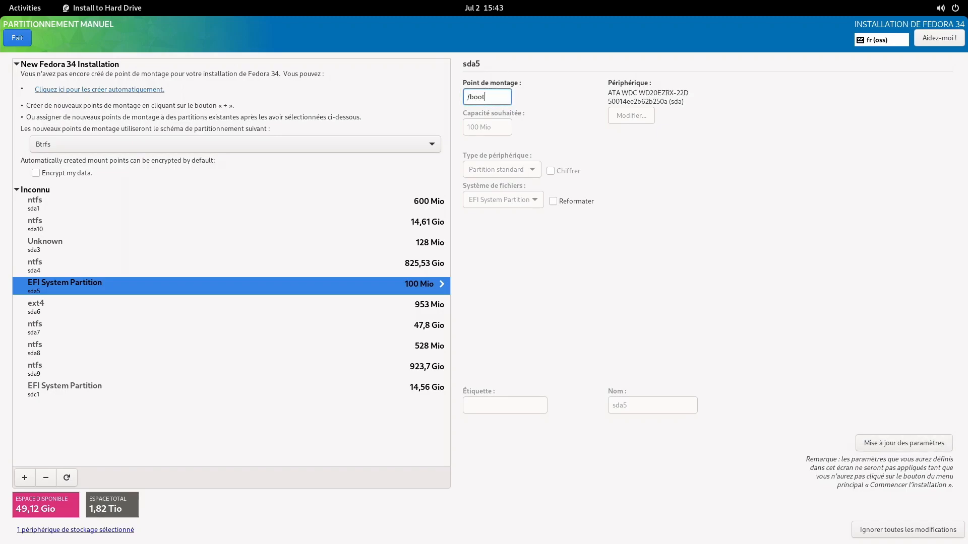
{"action": "type", "text": "/efi"}
{"action": "left_click", "coordinate": [19, 37]}
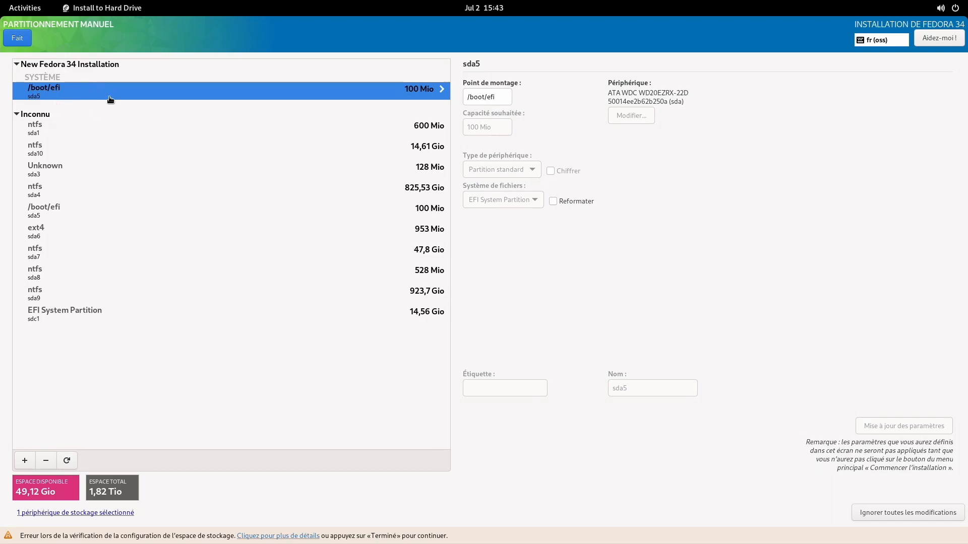
Step: Add a root mount point / with a capacity of 25 Gio to the Fedora 34 installation
{"action": "left_click", "coordinate": [25, 460]}
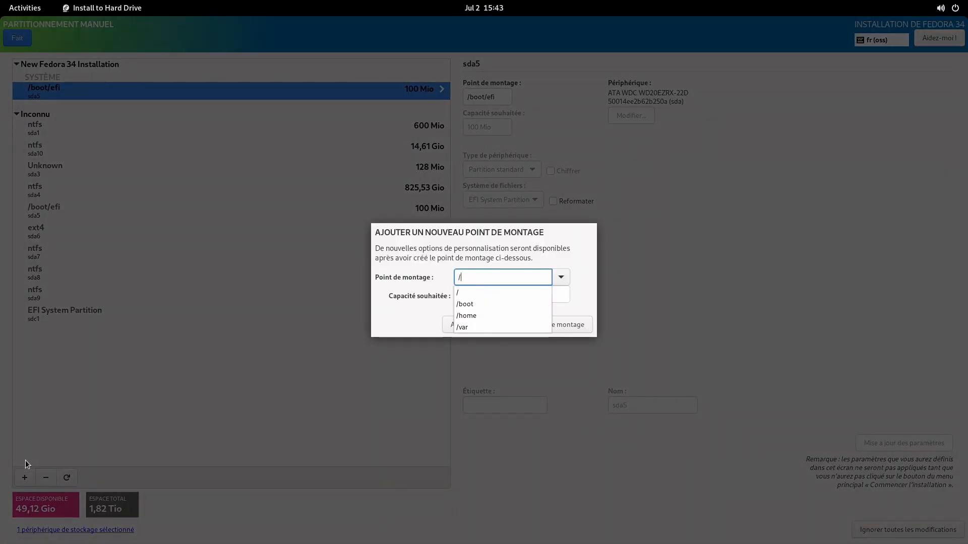
{"action": "left_click", "coordinate": [469, 291]}
{"action": "left_click", "coordinate": [467, 292]}
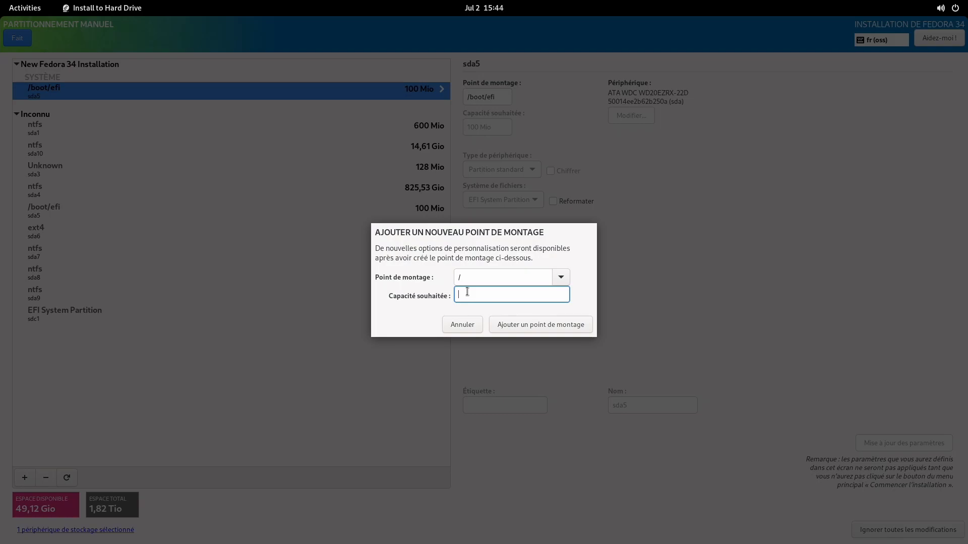
{"action": "key", "text": "Tab"}
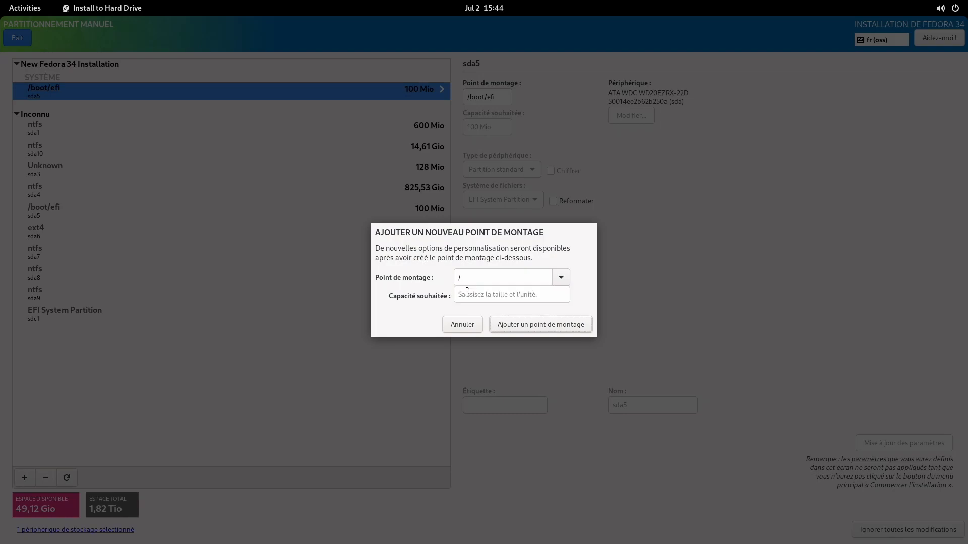
{"action": "left_click", "coordinate": [467, 292]}
{"action": "type", "text": "25 Gio"}
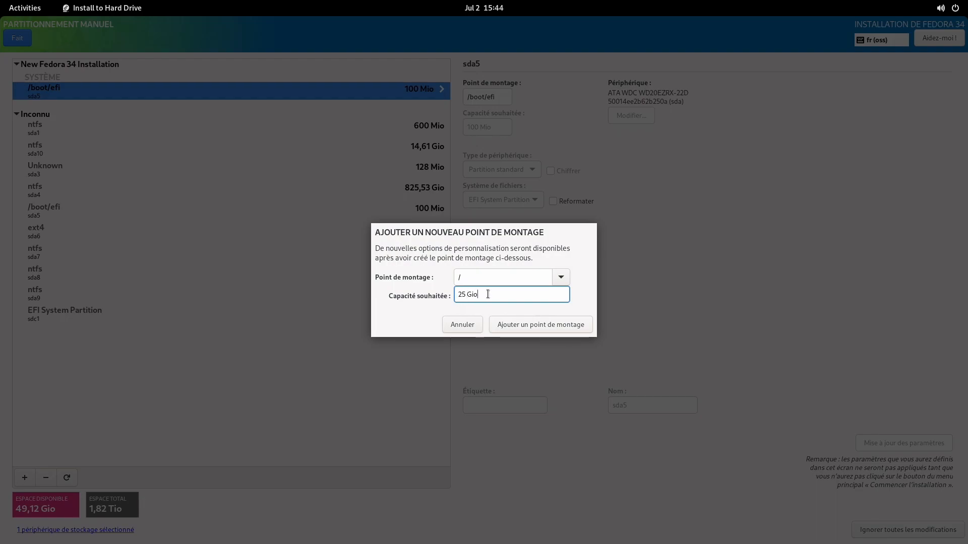
{"action": "left_click", "coordinate": [553, 324]}
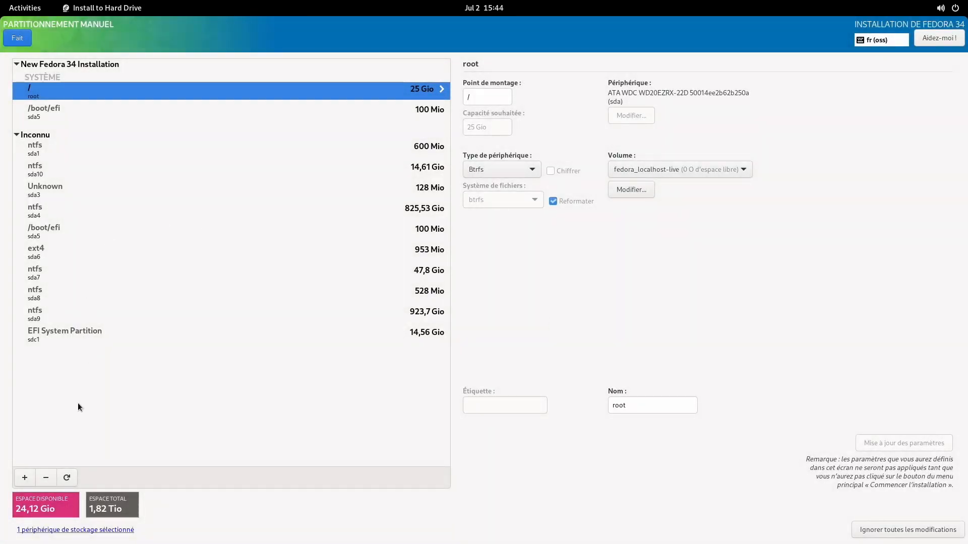
Step: Add a swap mount point with a capacity of 1 Go to the Fedora 34 installation
{"action": "left_click", "coordinate": [28, 477]}
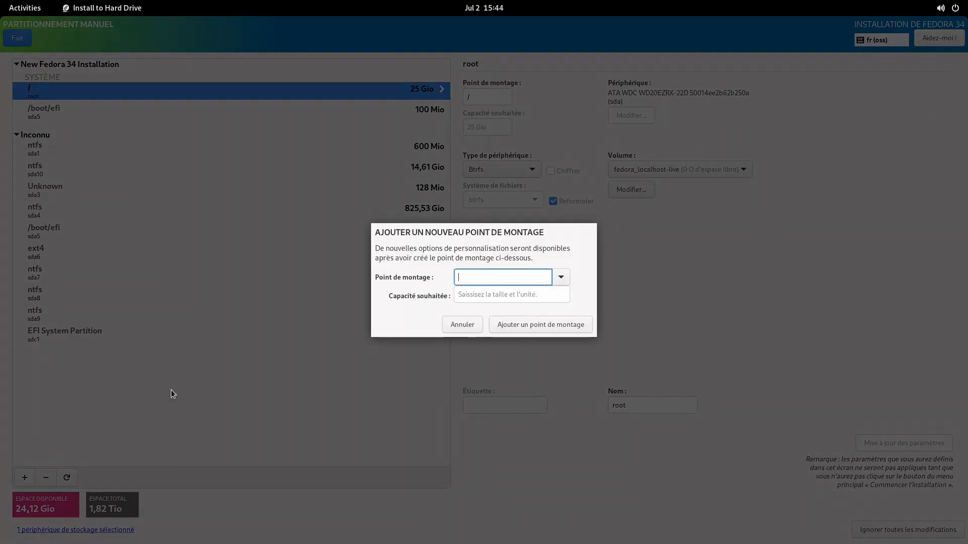
{"action": "type", "text": "swap"}
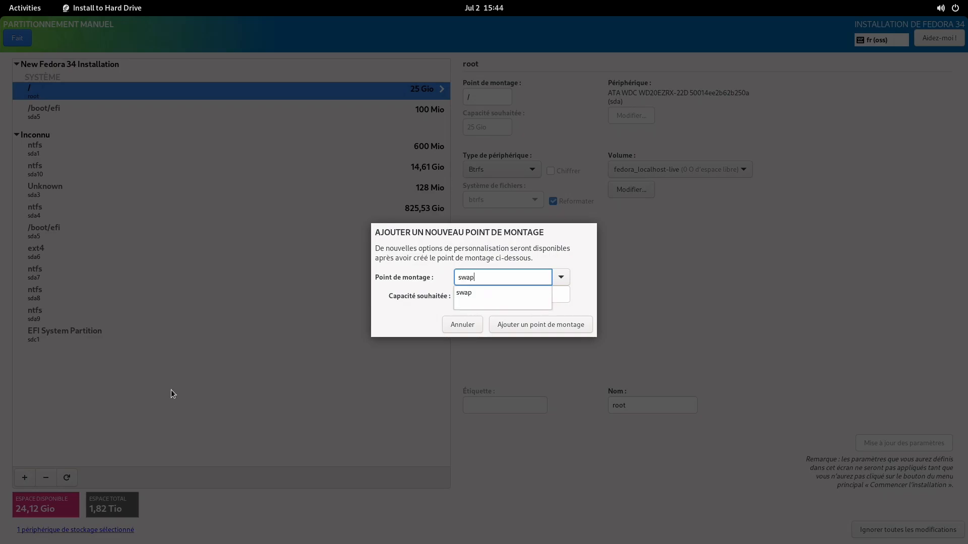
{"action": "type", "text": "1 Go"}
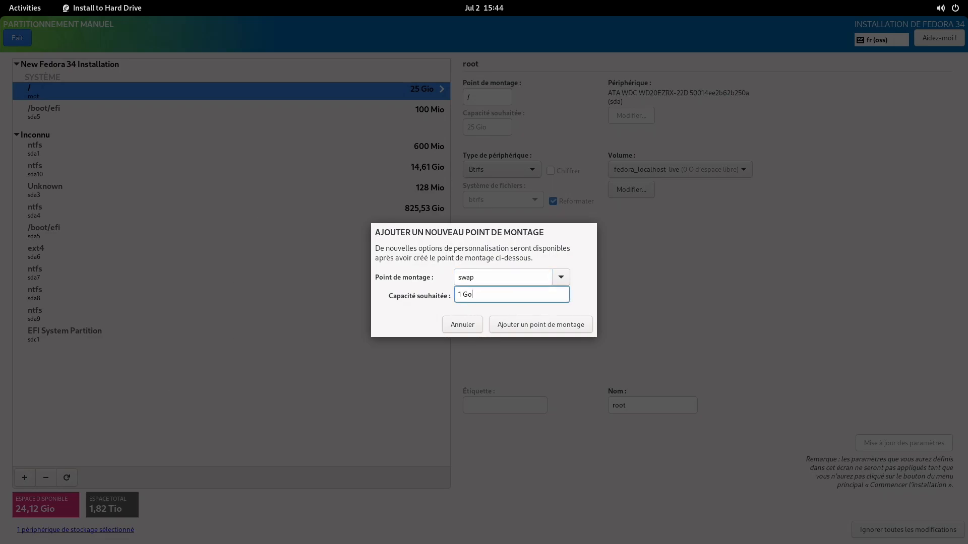
{"action": "key", "text": "BackSpace"}
{"action": "type", "text": "o"}
{"action": "left_click", "coordinate": [537, 325]}
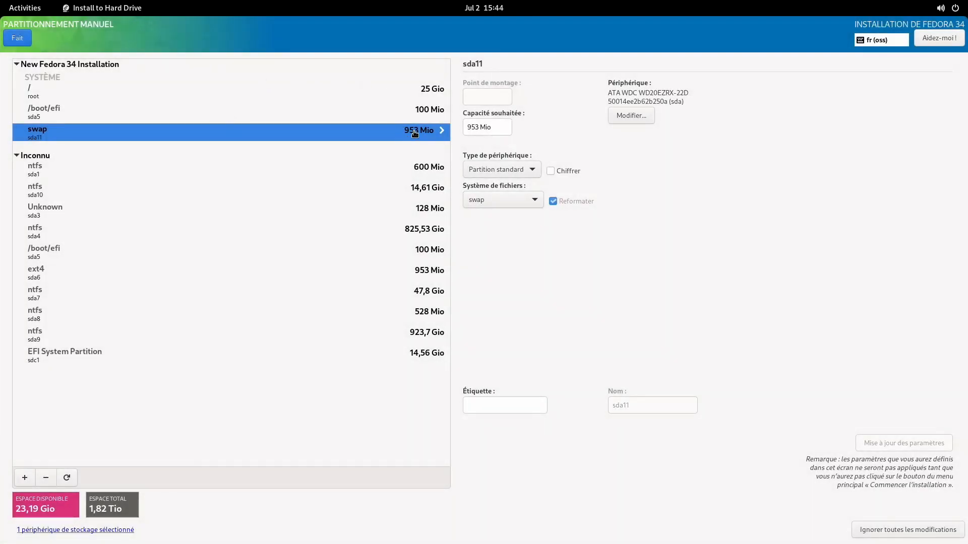
Step: Add a /boot mount point with a requested capacity of 1 Go to the Fedora 34 installation
{"action": "left_click", "coordinate": [24, 478]}
{"action": "type", "text": "/boot"}
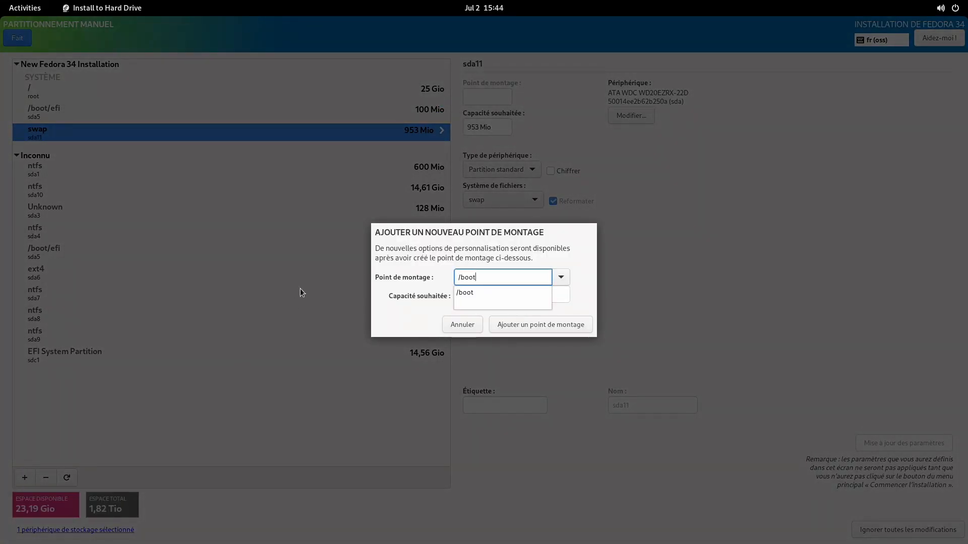
{"action": "left_click", "coordinate": [491, 293]}
{"action": "left_click", "coordinate": [491, 294]}
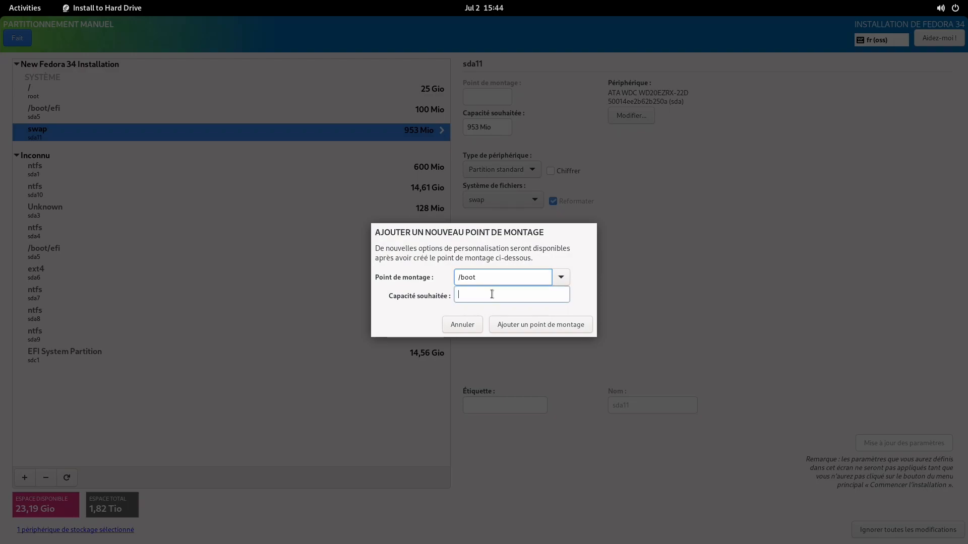
{"action": "type", "text": "1 Gio"}
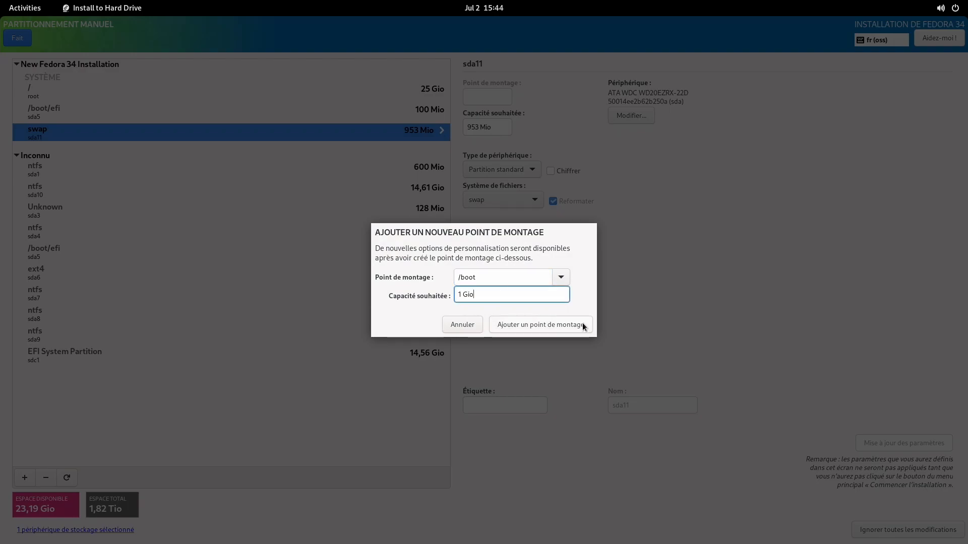
{"action": "key", "text": "BackSpace"}
{"action": "key", "text": "BackSpace"}
{"action": "type", "text": "o"}
{"action": "left_click", "coordinate": [561, 325]}
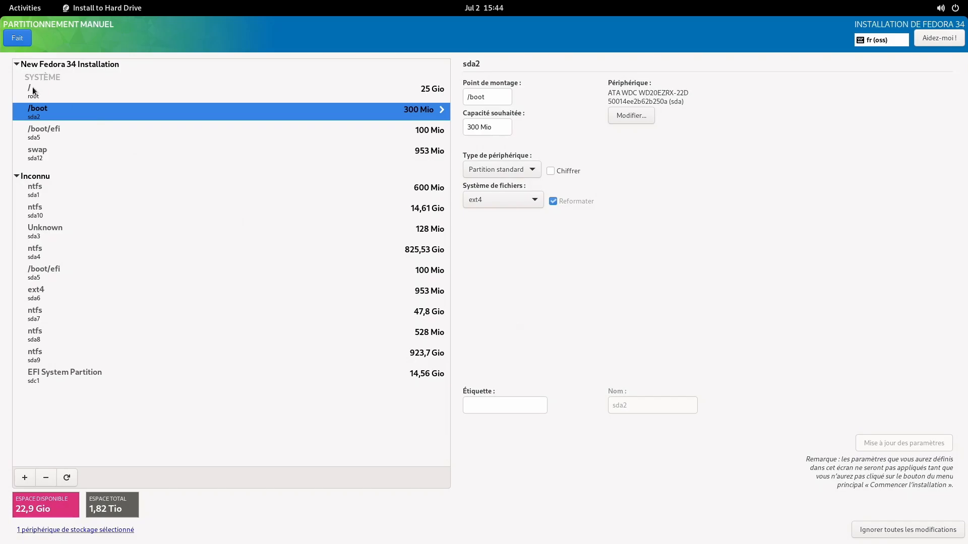
Step: Add a /home mount point with a capacity of 20 Gio to the Fedora 34 installation
{"action": "left_click", "coordinate": [33, 477]}
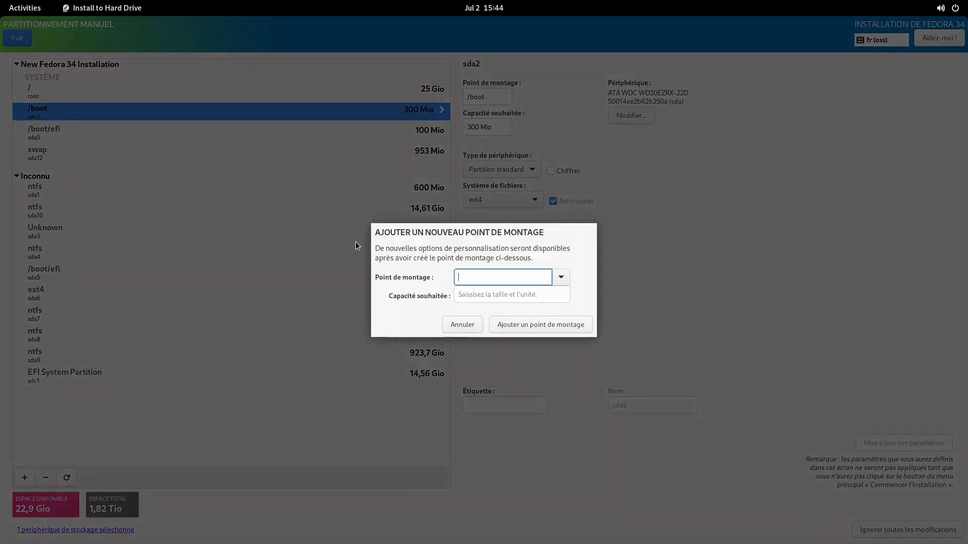
{"action": "type", "text": "/home"}
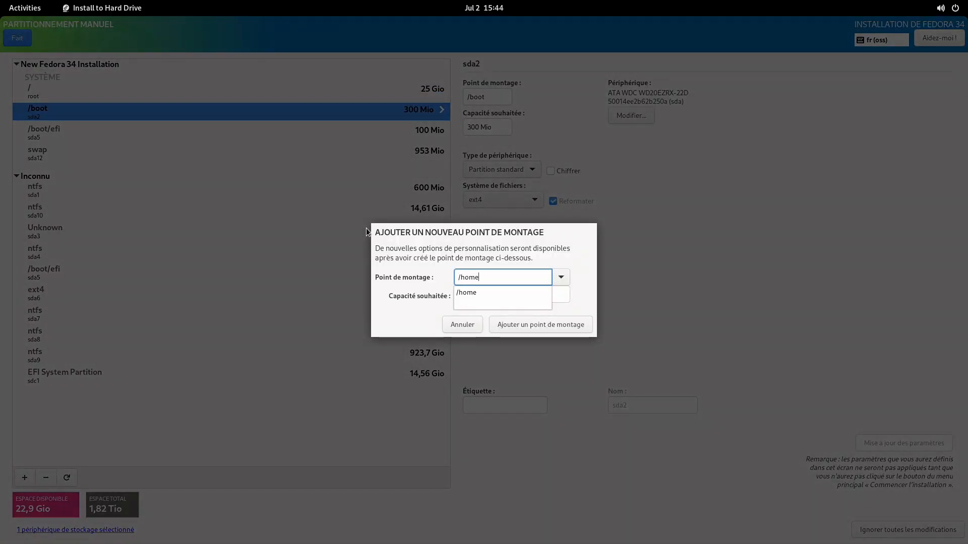
{"action": "left_click", "coordinate": [466, 292]}
{"action": "left_click", "coordinate": [466, 292]}
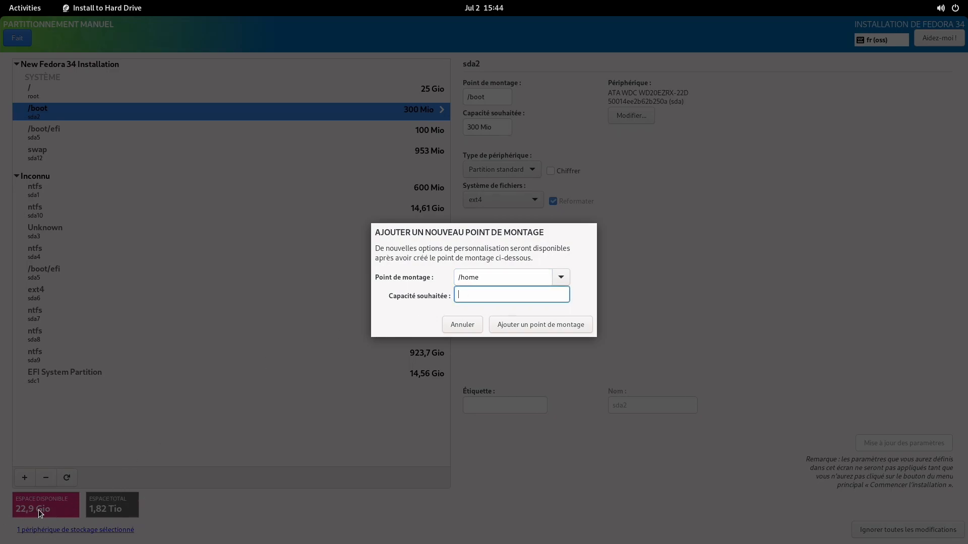
{"action": "type", "text": "20 Gio"}
{"action": "left_click", "coordinate": [573, 332]}
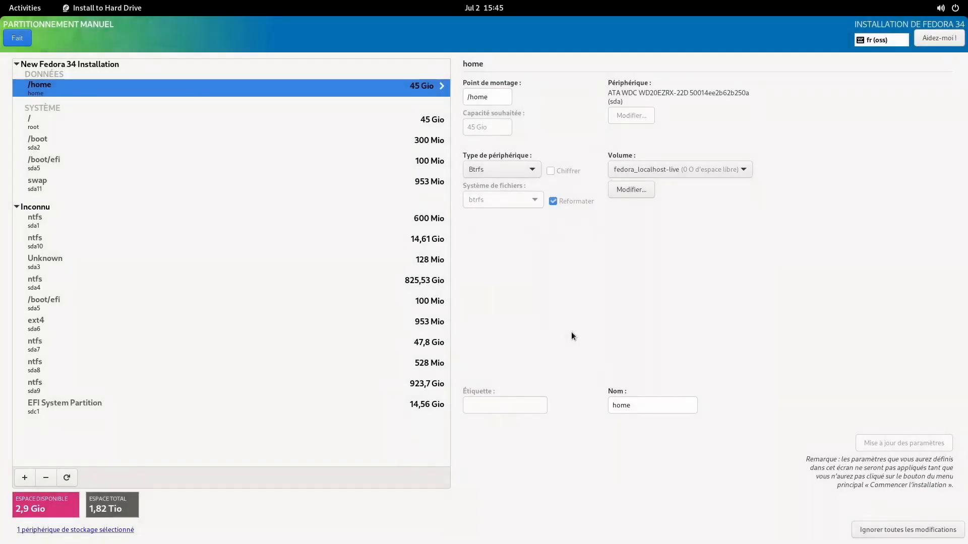
Step: Change the device type of the /home mount point from Btrfs to LVM
{"action": "left_click", "coordinate": [86, 142]}
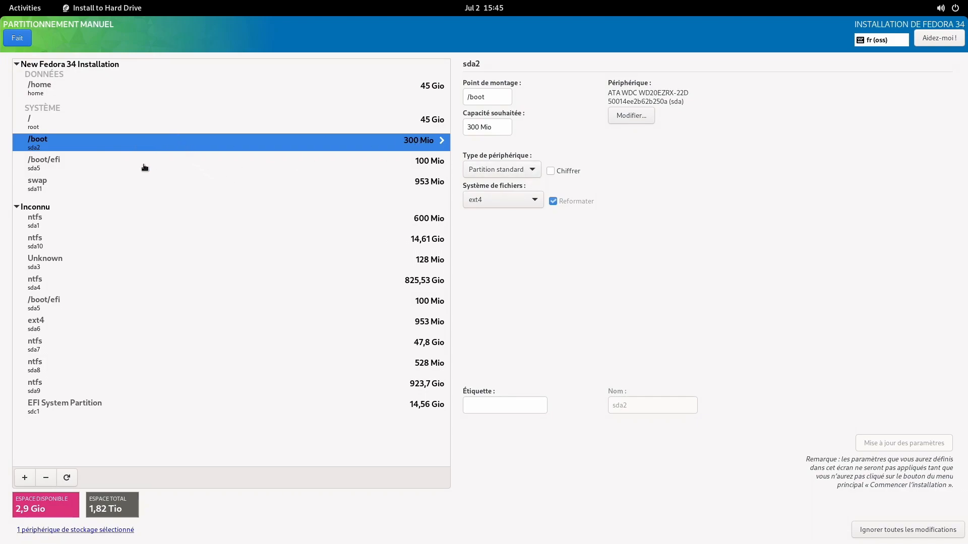
{"action": "left_click", "coordinate": [135, 89]}
{"action": "left_click", "coordinate": [479, 165]}
{"action": "left_click", "coordinate": [373, 129]}
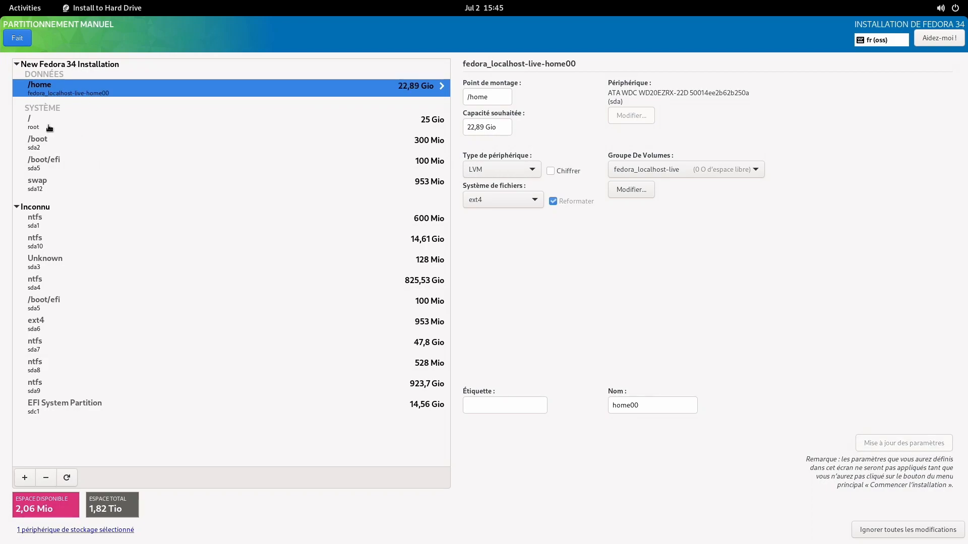
Step: Change the device type of the root mount point / to LVM
{"action": "left_click", "coordinate": [63, 124]}
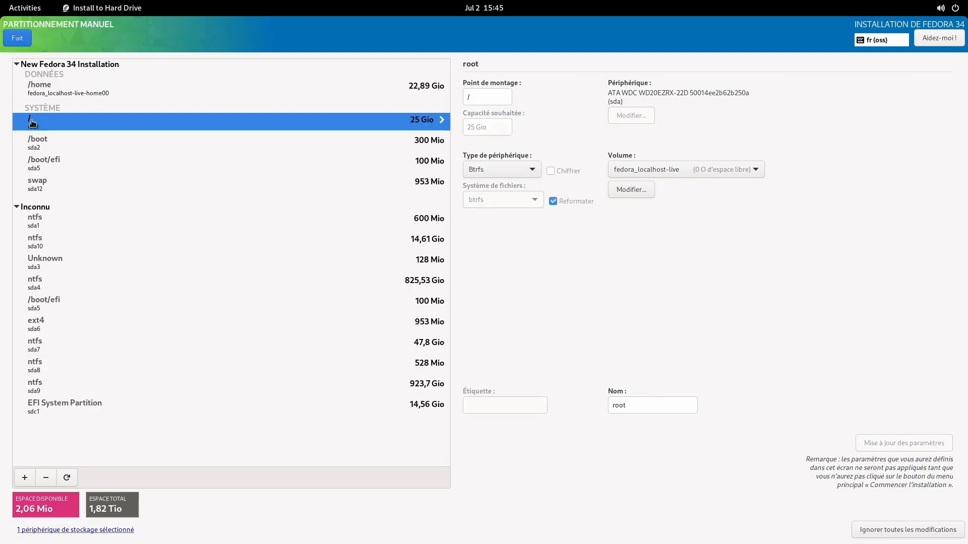
{"action": "left_click", "coordinate": [485, 169]}
{"action": "left_click", "coordinate": [483, 147]}
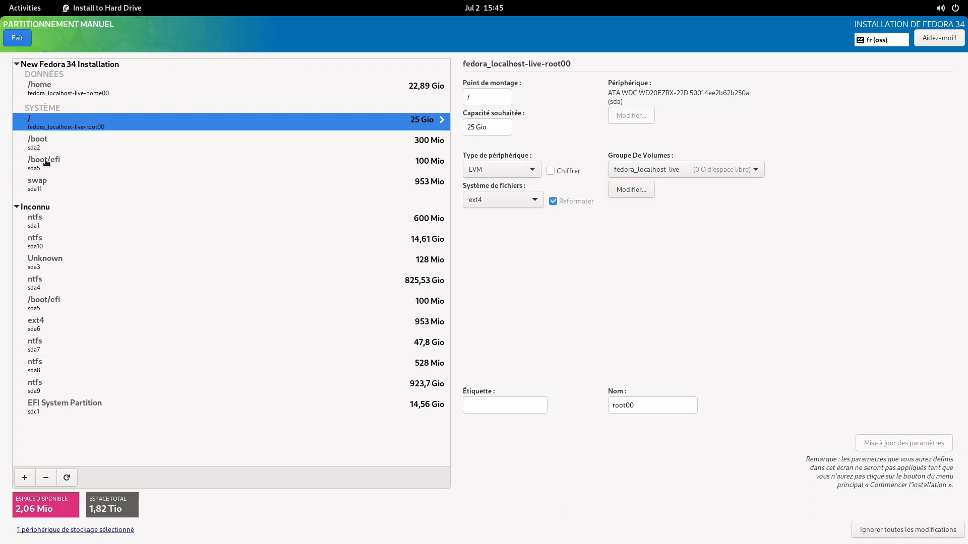
Step: Check the /boot and /boot/efi settings, and change the swap device type to LVM, applying the updated settings
{"action": "left_click", "coordinate": [55, 148]}
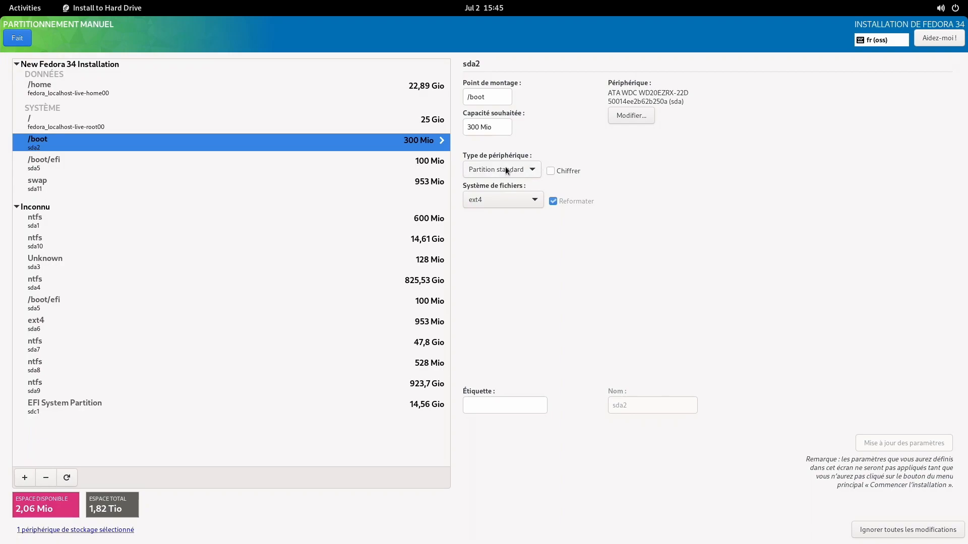
{"action": "left_click", "coordinate": [46, 168]}
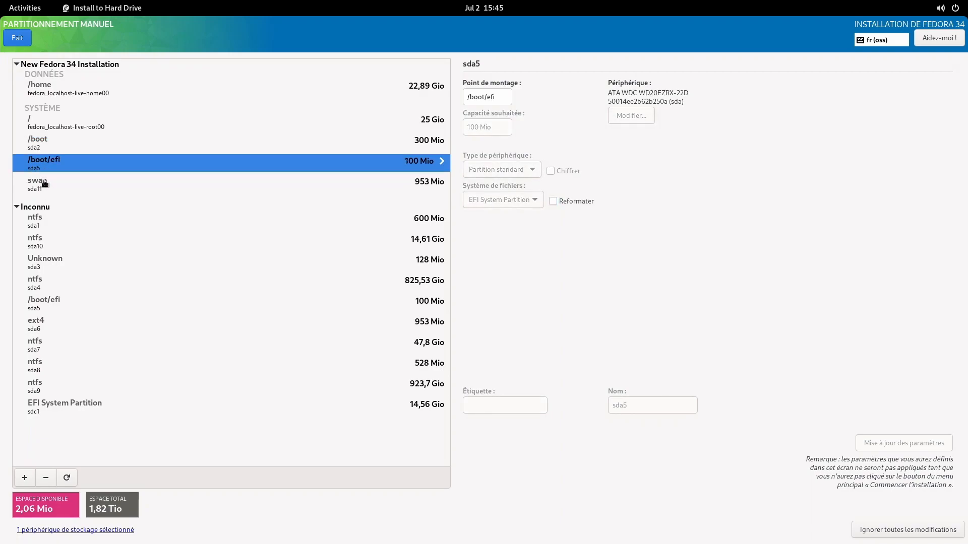
{"action": "left_click", "coordinate": [45, 184]}
{"action": "left_click", "coordinate": [481, 168]}
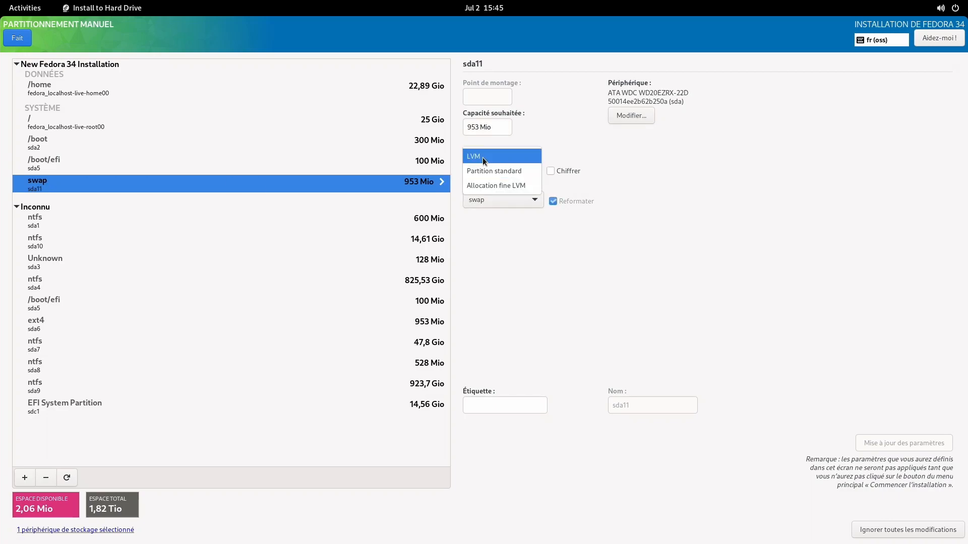
{"action": "left_click", "coordinate": [482, 157]}
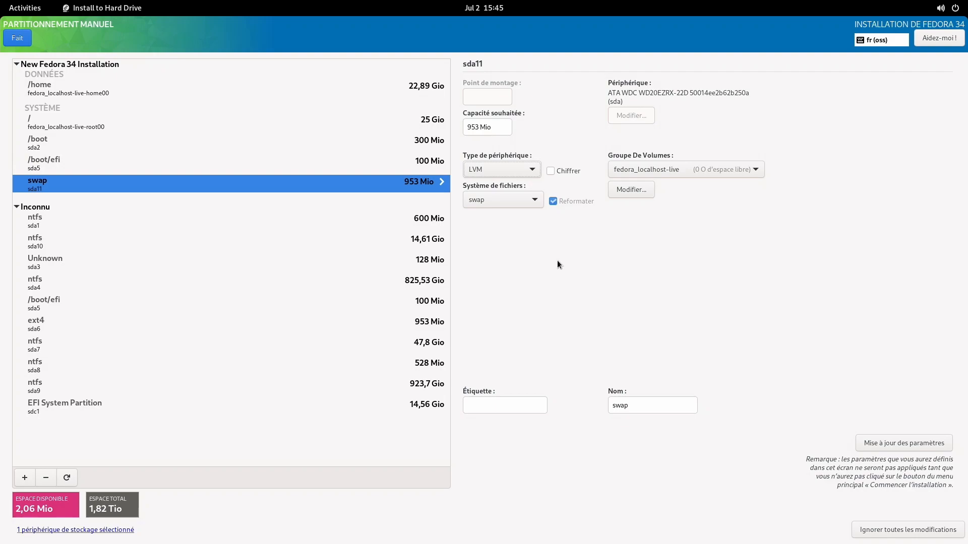
{"action": "left_click", "coordinate": [914, 444]}
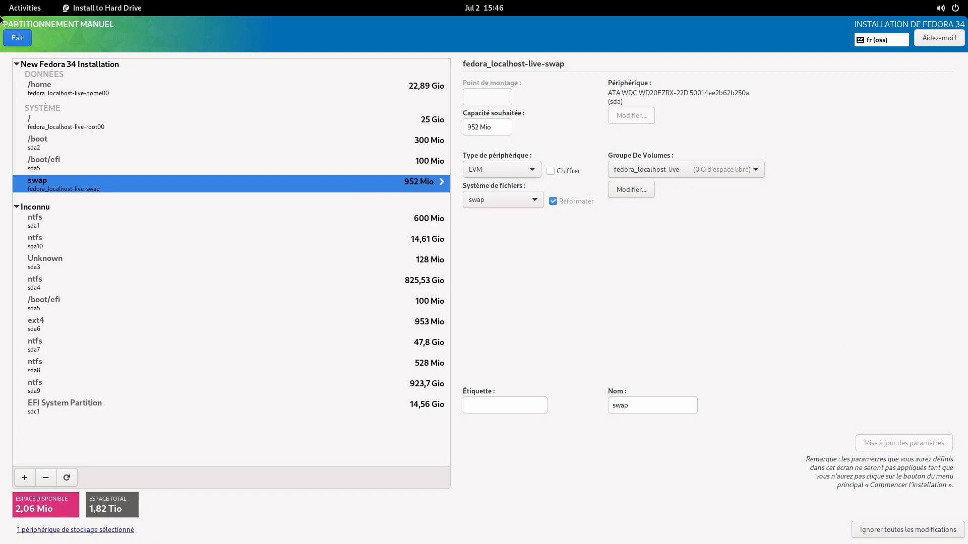
Step: Finish the manual partitioning, accept the summary of modifications and start the Fedora installation
{"action": "left_click", "coordinate": [17, 38]}
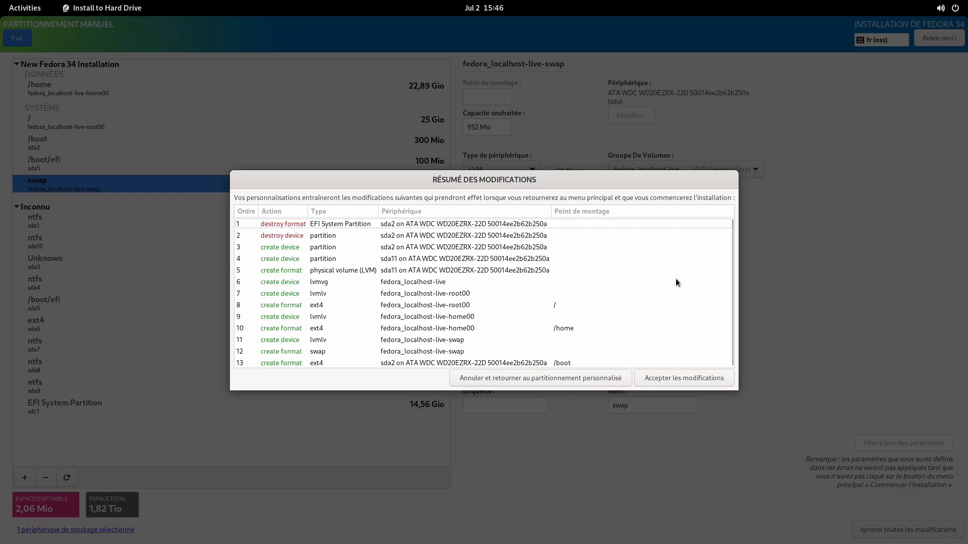
{"action": "left_click", "coordinate": [694, 379]}
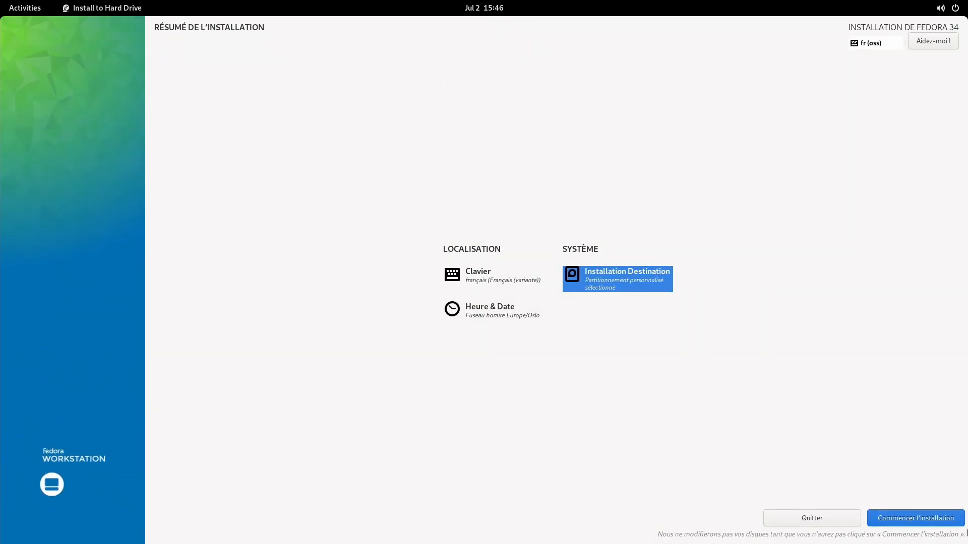
{"action": "left_click", "coordinate": [938, 517]}
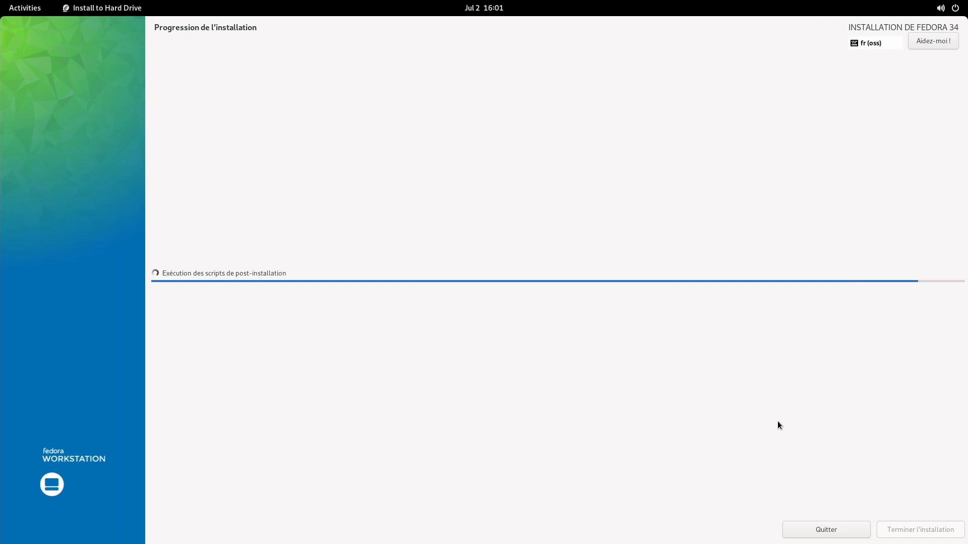
{"action": "left_click", "coordinate": [905, 530]}
{"action": "left_click", "coordinate": [25, 8]}
{"action": "left_click", "coordinate": [608, 512]}
{"action": "left_click", "coordinate": [412, 305]}
{"action": "left_click", "coordinate": [289, 408]}
{"action": "key", "text": "ctrl+q"}
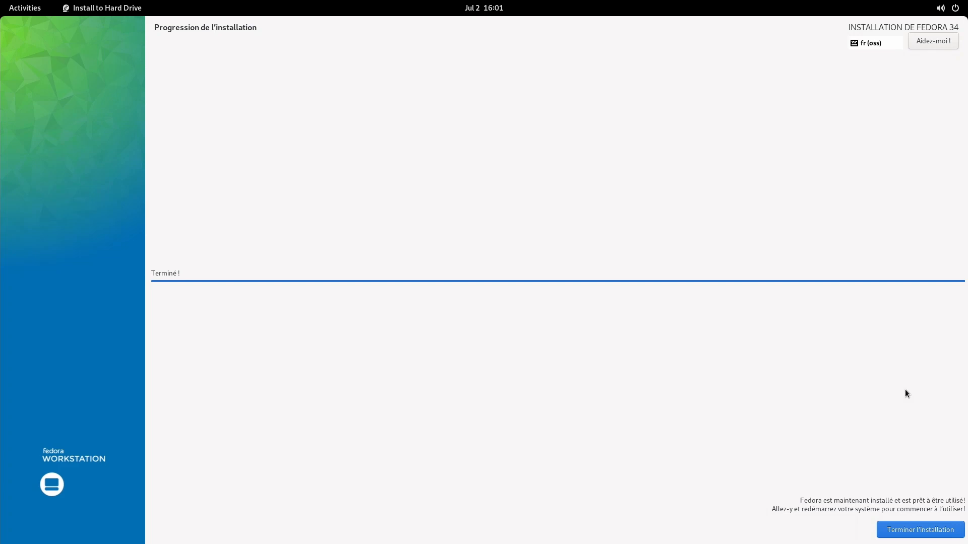
Step: Finish the completed Fedora installation and exit the installer
{"action": "left_click", "coordinate": [904, 531]}
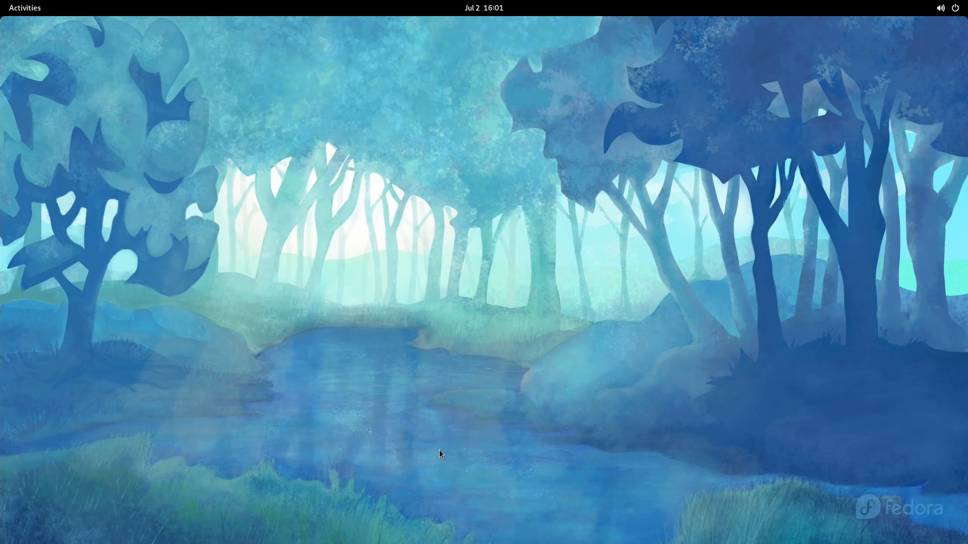
{"action": "key", "text": "super"}
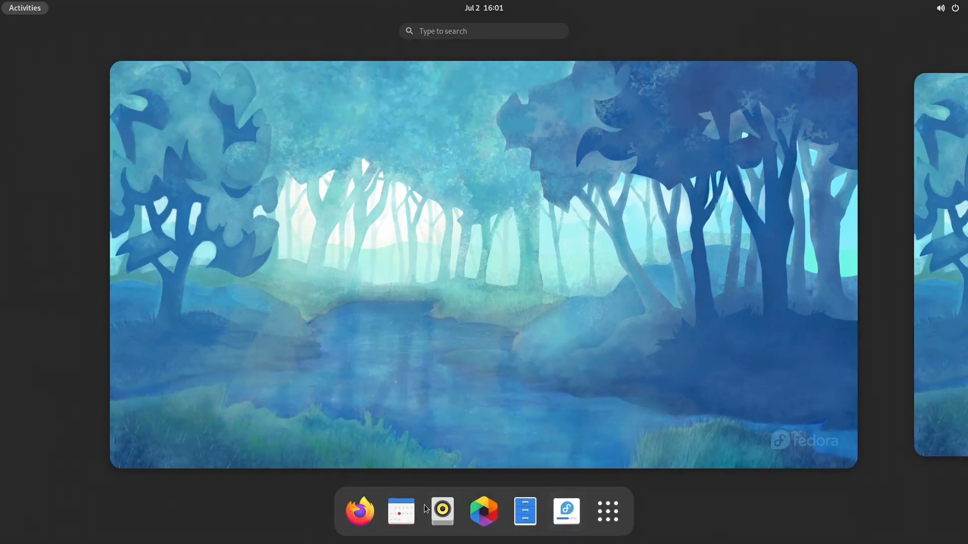
{"action": "key", "text": "super"}
{"action": "key", "text": "super"}
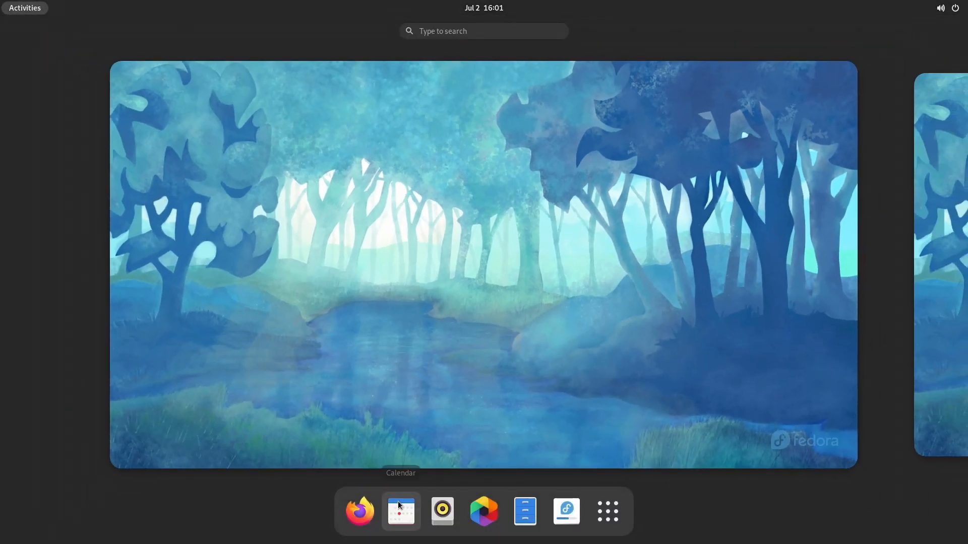
{"action": "key", "text": "super"}
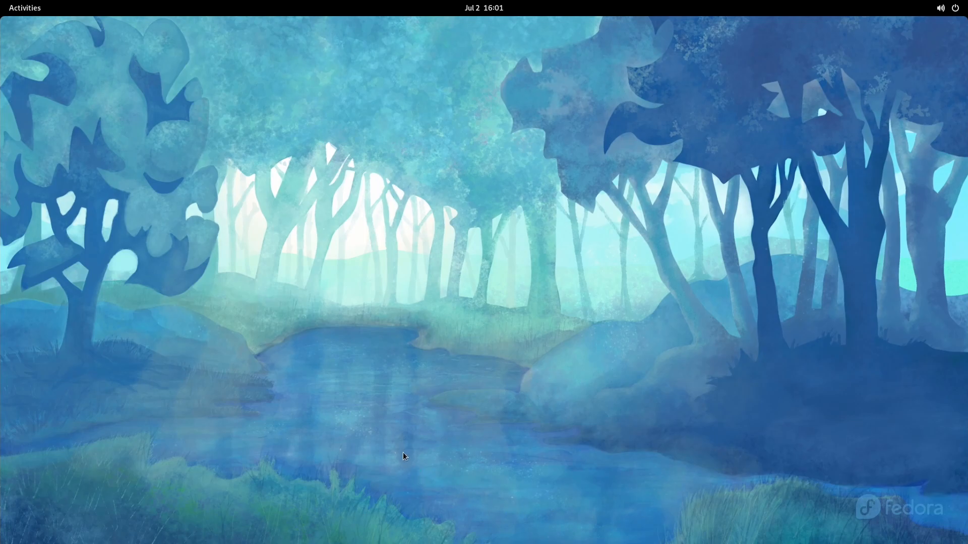
Step: Open the system Settings, review the hardware and operating system details on the About page, and close Settings
{"action": "key", "text": "super"}
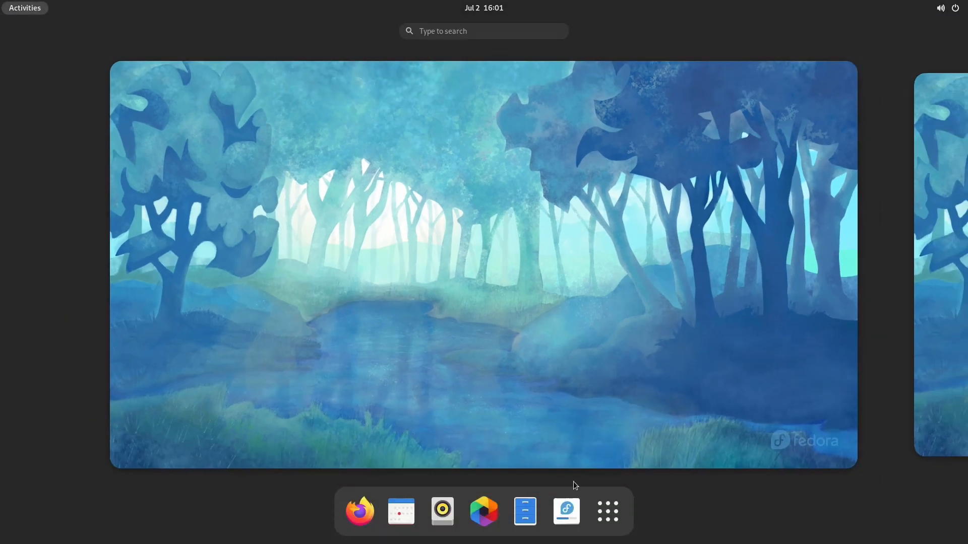
{"action": "left_click", "coordinate": [609, 515]}
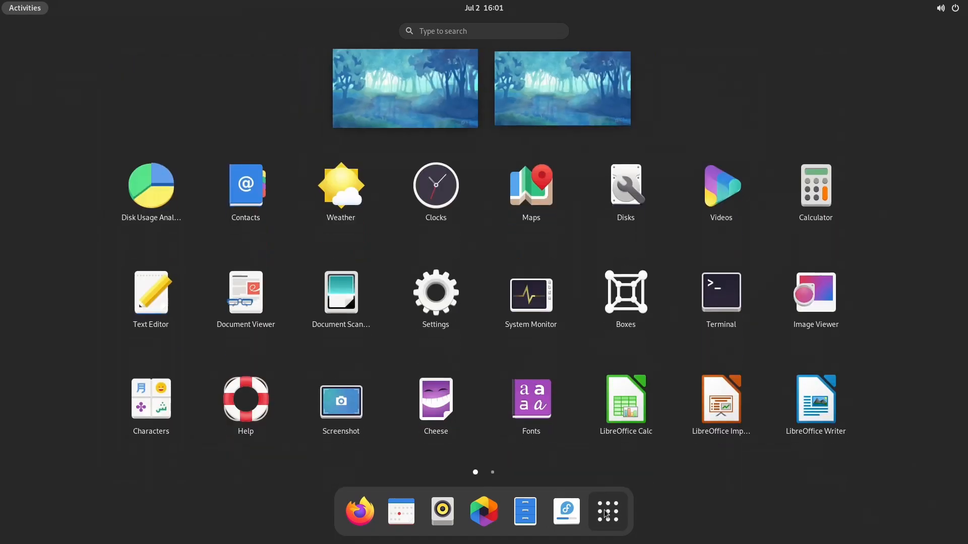
{"action": "left_click", "coordinate": [415, 305]}
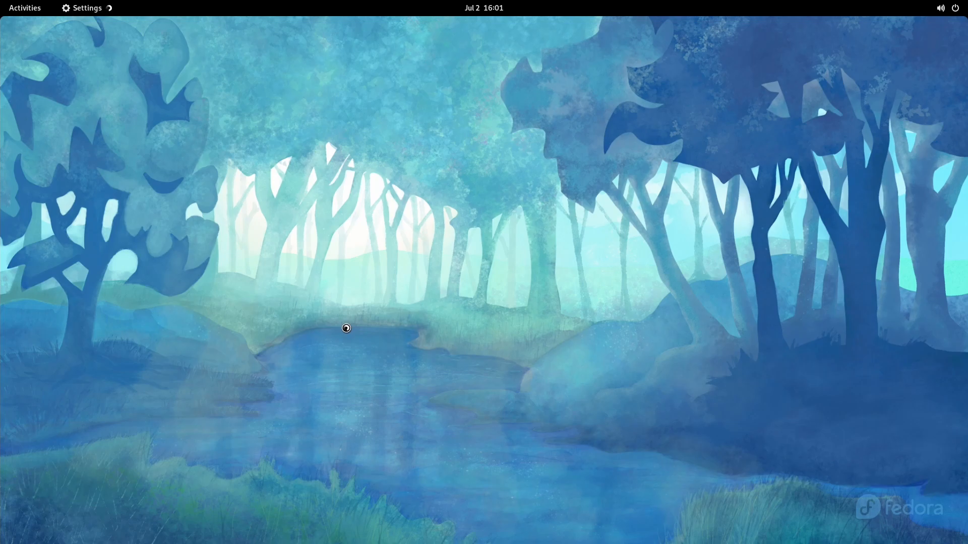
{"action": "scroll", "coordinate": [286, 313], "scroll_direction": "down", "scroll_amount": 5}
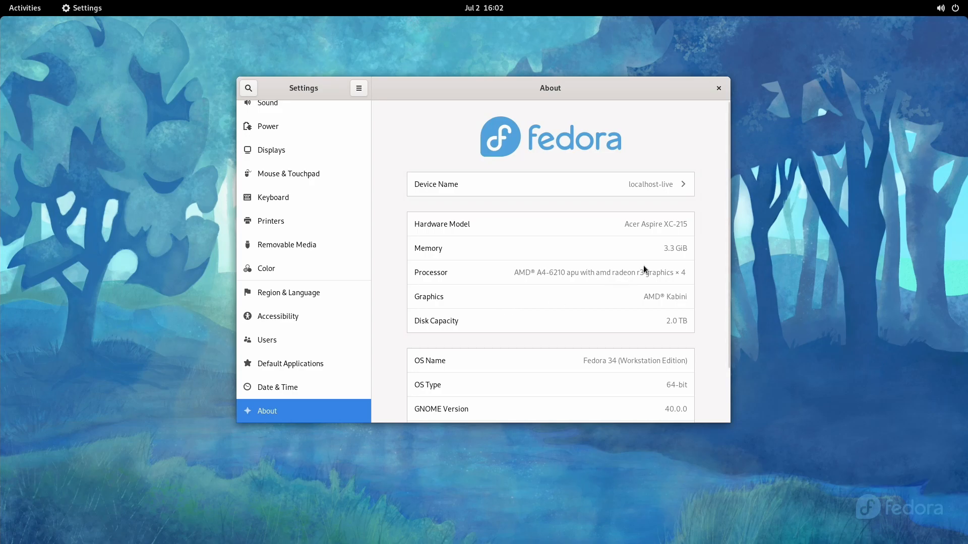
{"action": "scroll", "coordinate": [646, 265], "scroll_direction": "down", "scroll_amount": 2}
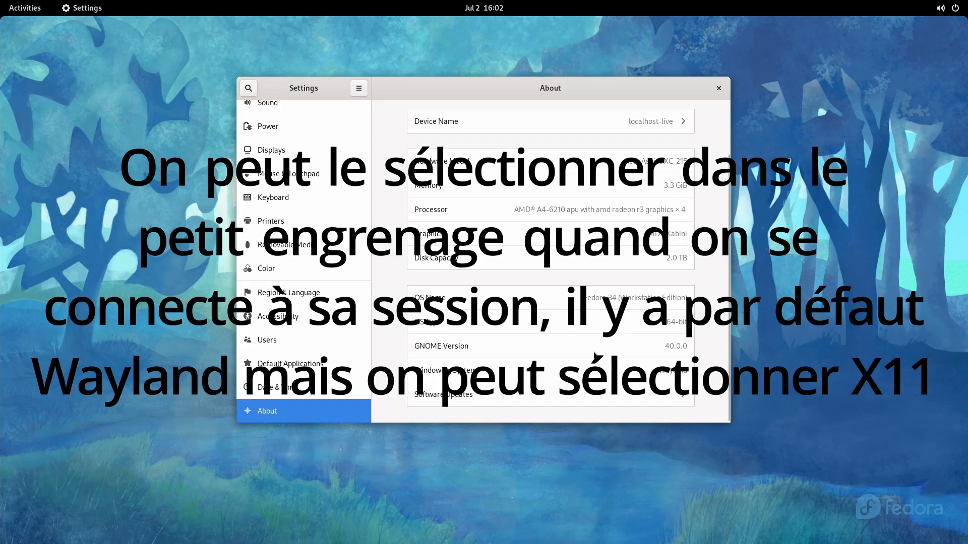
{"action": "scroll", "coordinate": [595, 356], "scroll_direction": "up", "scroll_amount": 3}
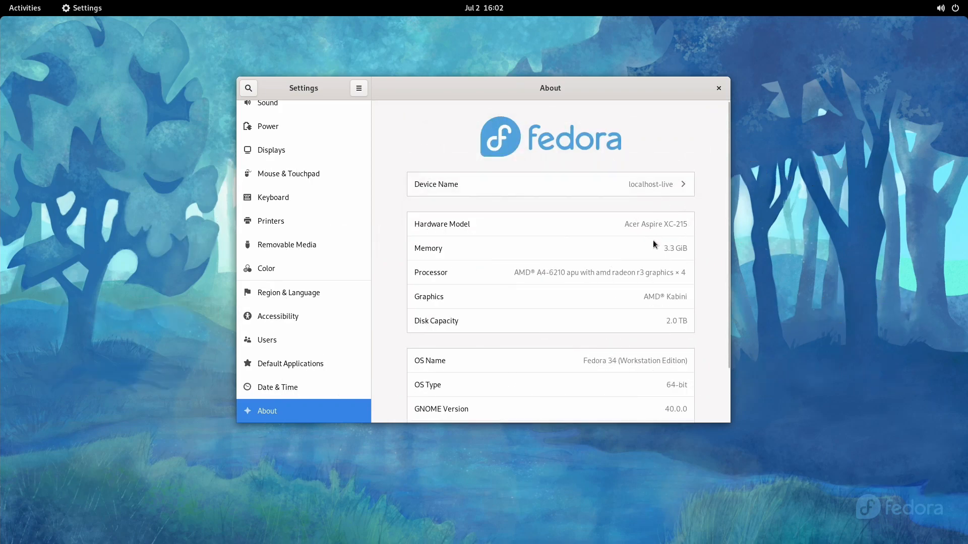
{"action": "scroll", "coordinate": [653, 237], "scroll_direction": "down", "scroll_amount": 3}
{"action": "left_click", "coordinate": [719, 88]}
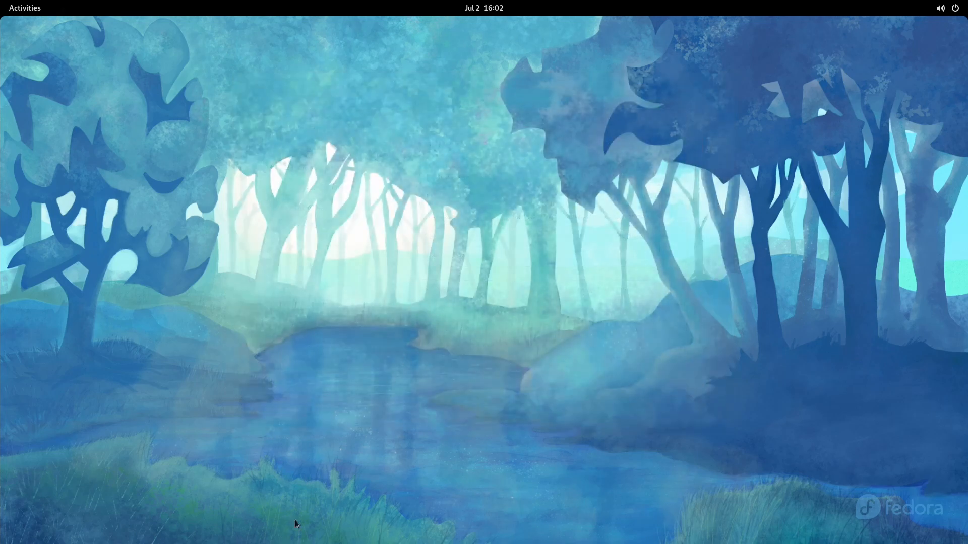
{"action": "key", "text": "super"}
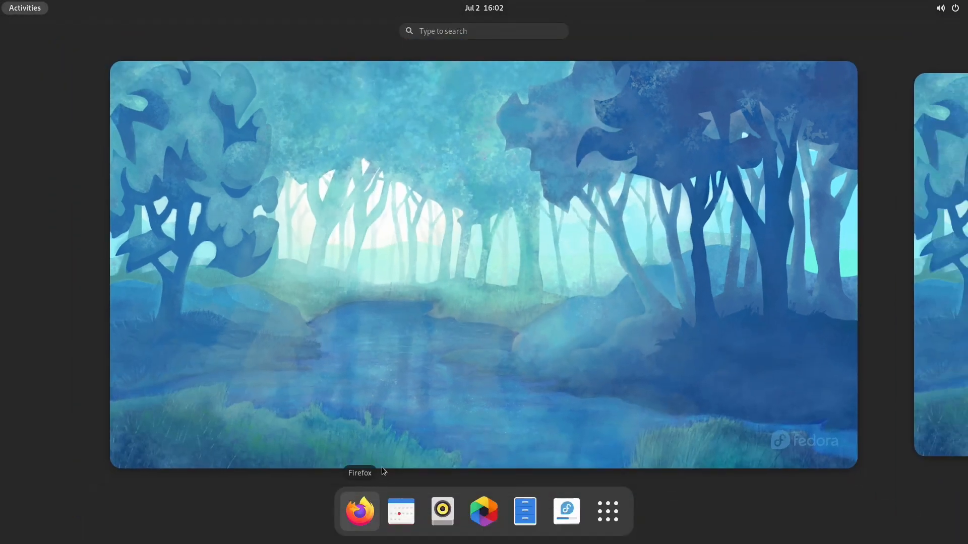
{"action": "left_click", "coordinate": [947, 8]}
{"action": "left_click", "coordinate": [665, 217]}
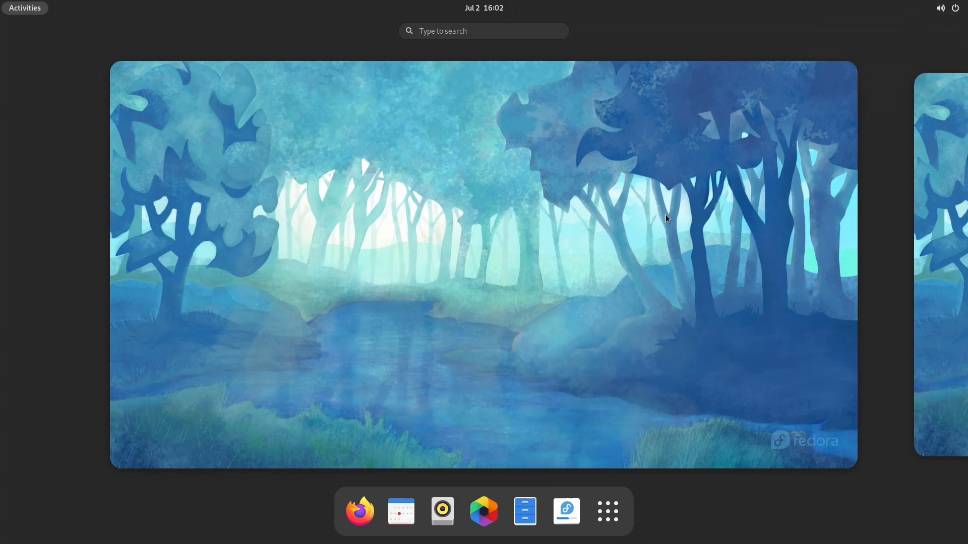
{"action": "left_click", "coordinate": [665, 216]}
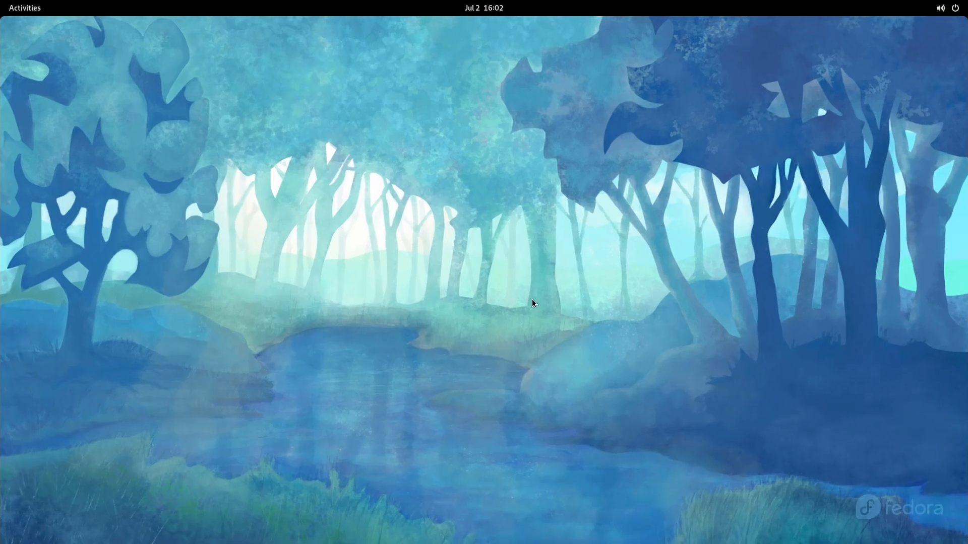